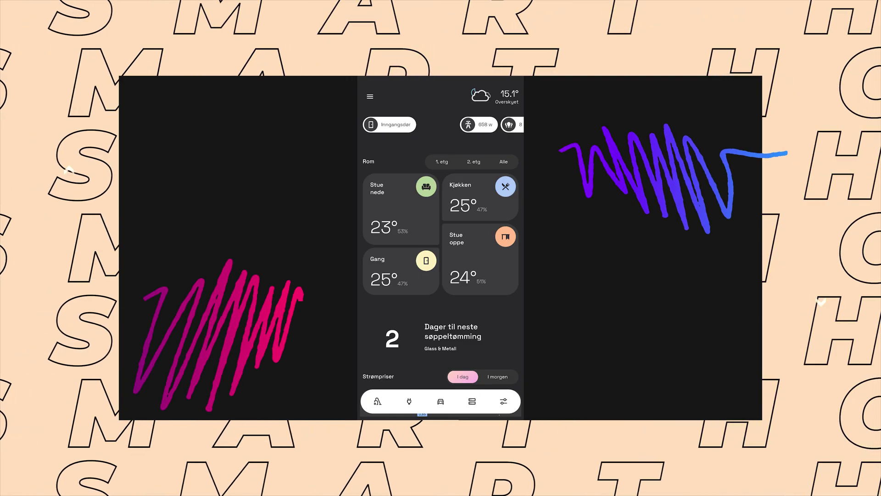
- Scroll through the template result showing days until pickup per waste type, e.g. Glass & Metall: 2
scroll(440, 253, "down", 4)
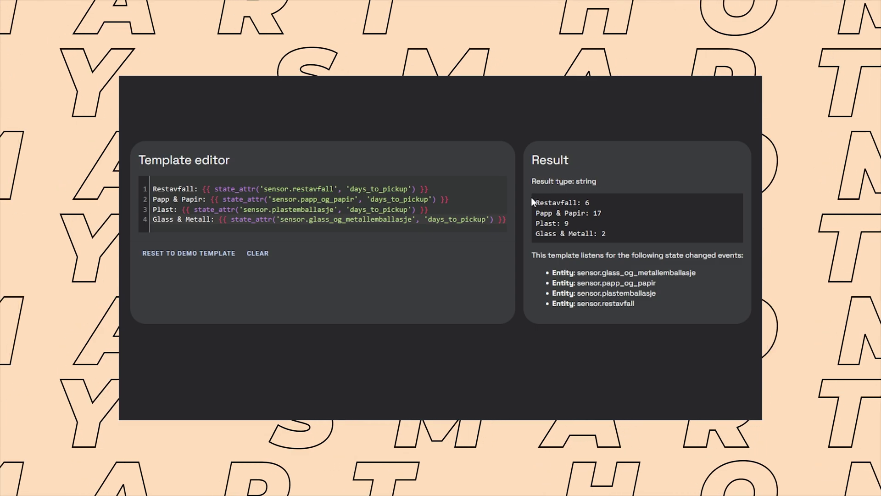
- Return to the mobile dashboard's garbage card showing 2 days until the Glass & Metall collection
left_click_drag(536, 203, 610, 227)
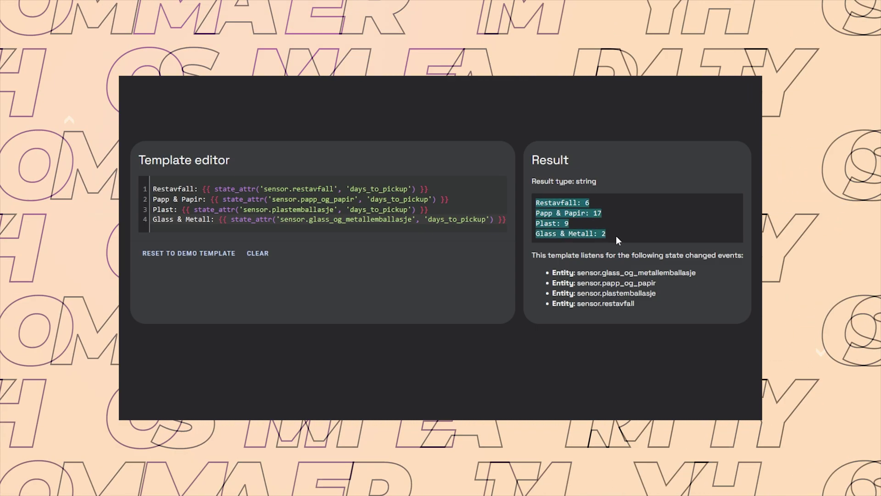
left_click(616, 235)
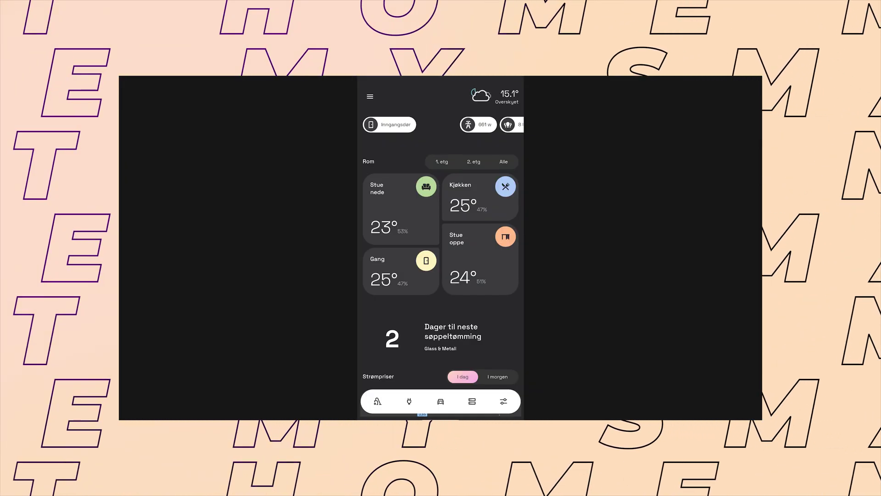
scroll(440, 248, "down", 3)
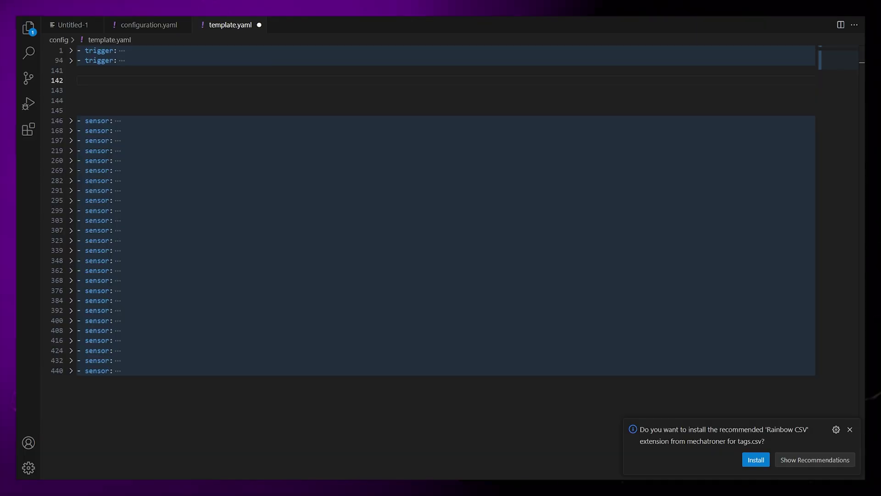
- Confirm that configuration.yaml includes template.yaml
left_click(219, 415)
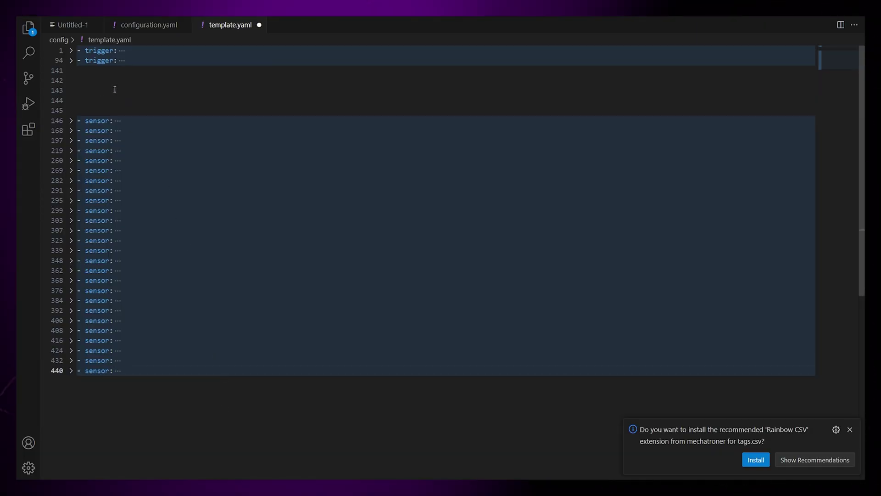
left_click(141, 29)
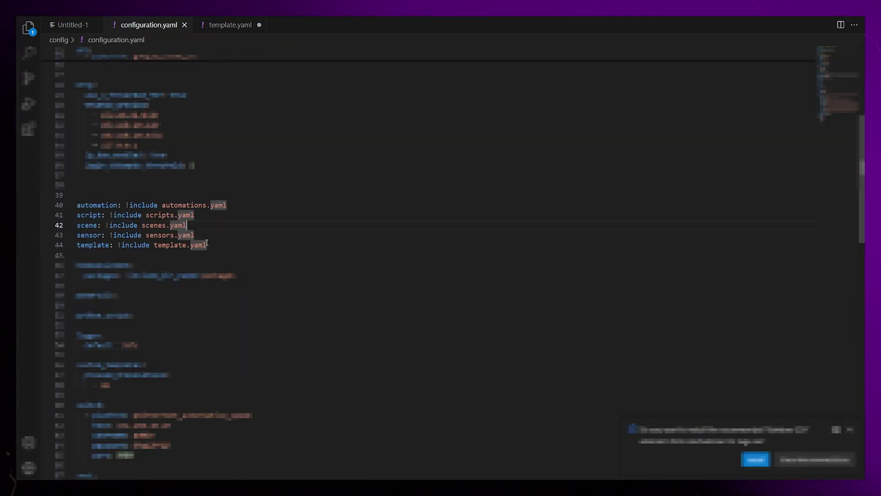
left_click_drag(207, 245, 77, 247)
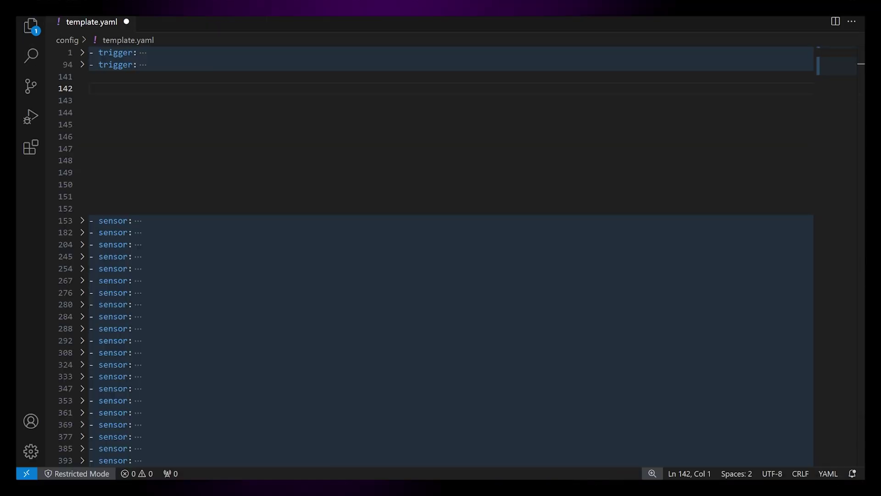
- Add a 'Next collection' sensor with unique_id next_collection and a multi-line state template
type("or:")
key("Return")
key("Tab")
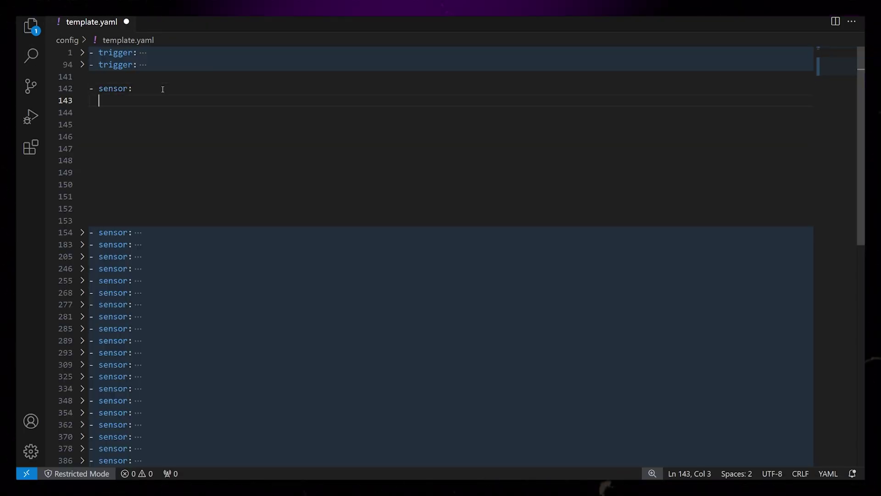
type("- name: \"Next")
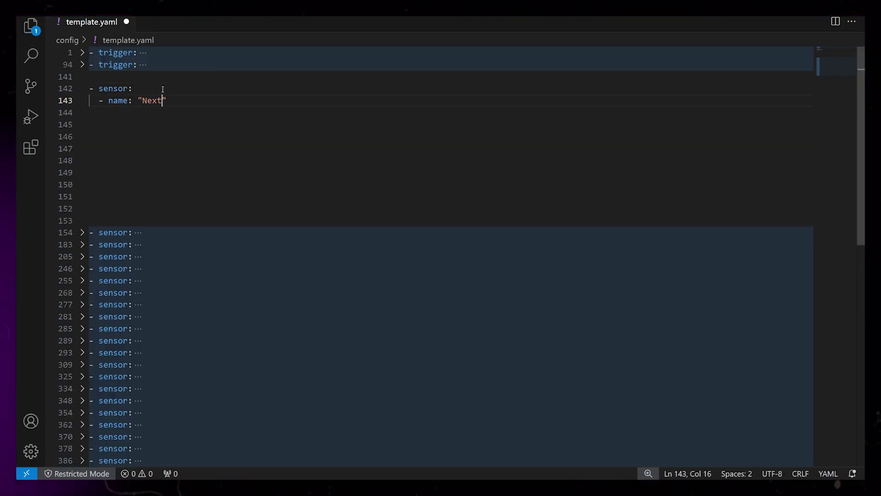
type(" collection\"")
key("Return")
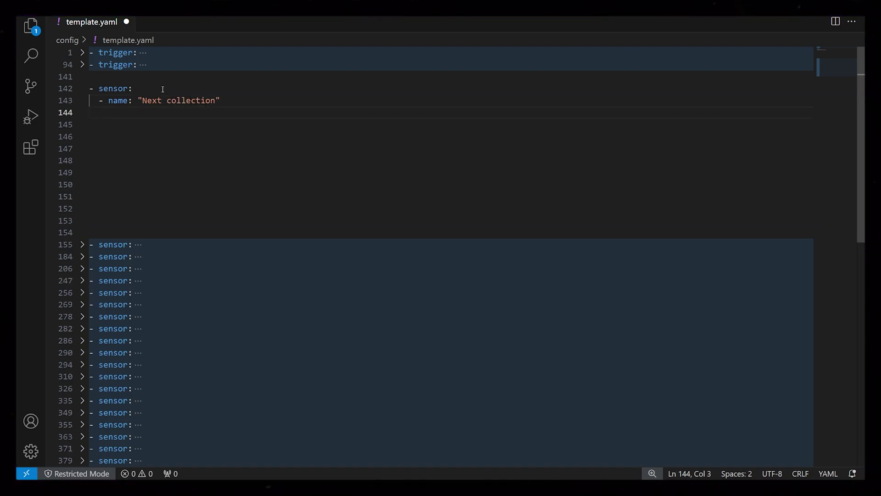
type("- unique_id: \"next_collection")
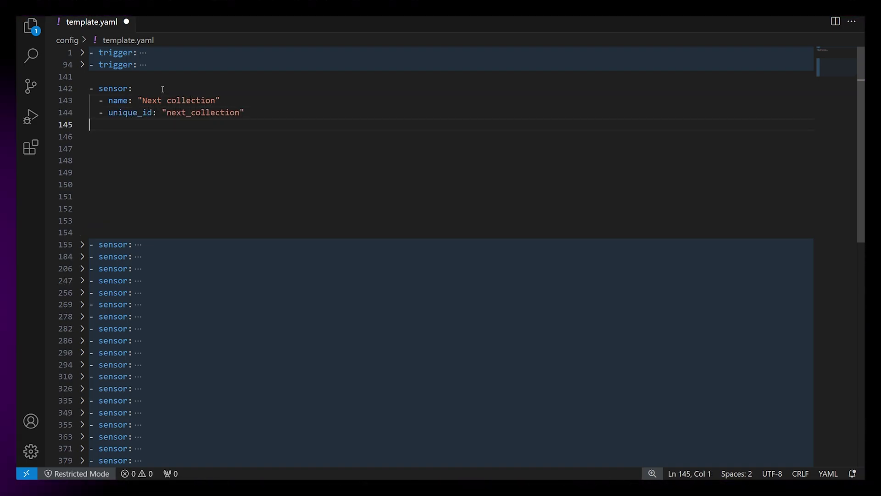
key("Tab")
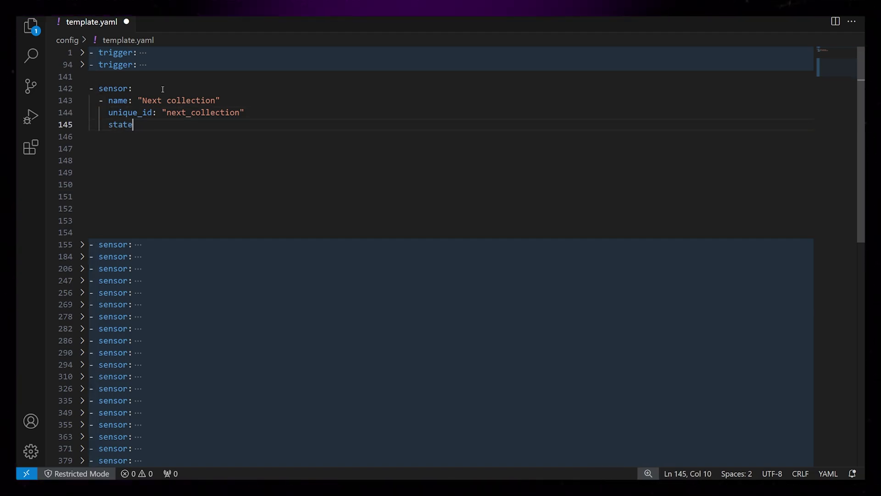
key("Return")
type("{%%")
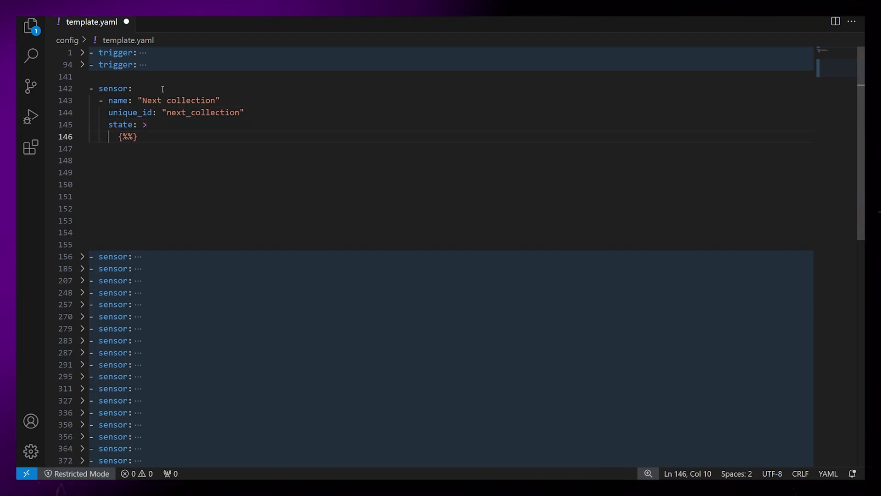
key("Return")
- Start the garbage_types map with Restavfall and Papir & Papp sensor entries
key("Up")
key("End")
type("set garbage_types = {")
key("Return")
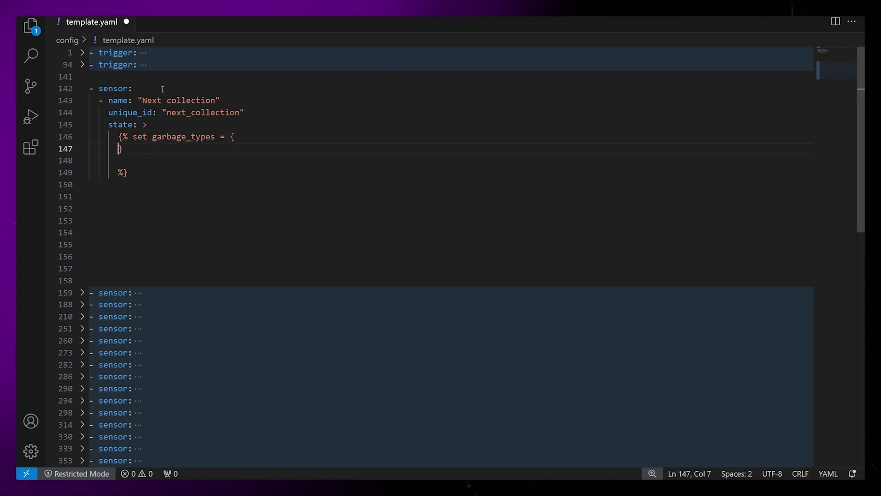
type("'sensor.restavfall': \"Restavfall\"")
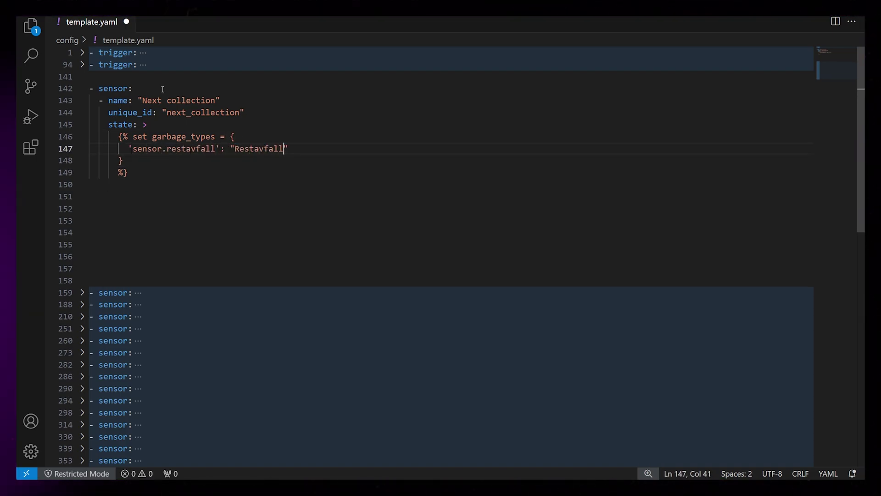
key("Return")
type("'sensor.papir_og_papp': \"Papir o")
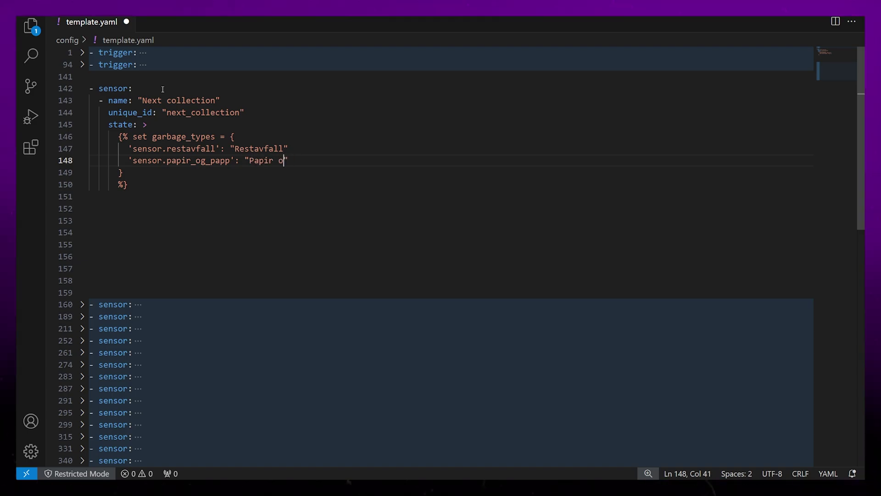
key("BackSpace")
type("& Papp\",")
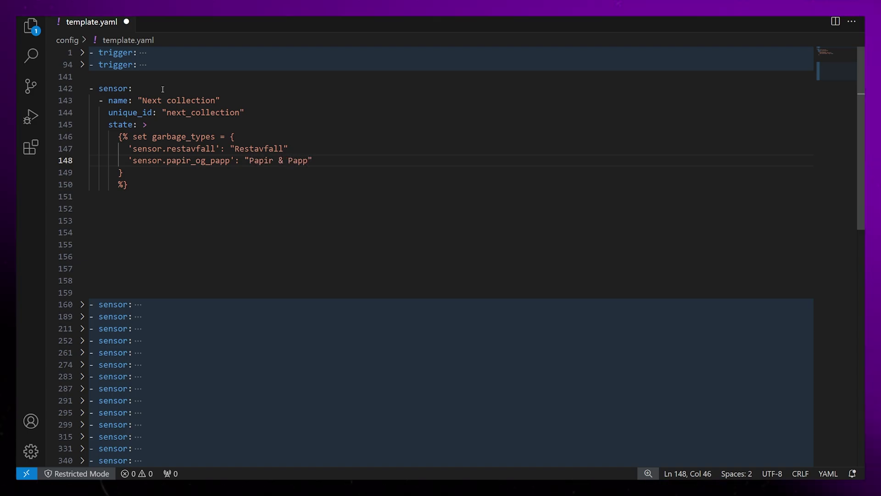
- Add Plastavfall and Glass & Metall sensor entries to the garbage_types map
key("Up")
key("End")
type(",")
key("Down")
key("End")
key("Return")
type("'sensor.plastemballasje': \"Plastavfall\",")
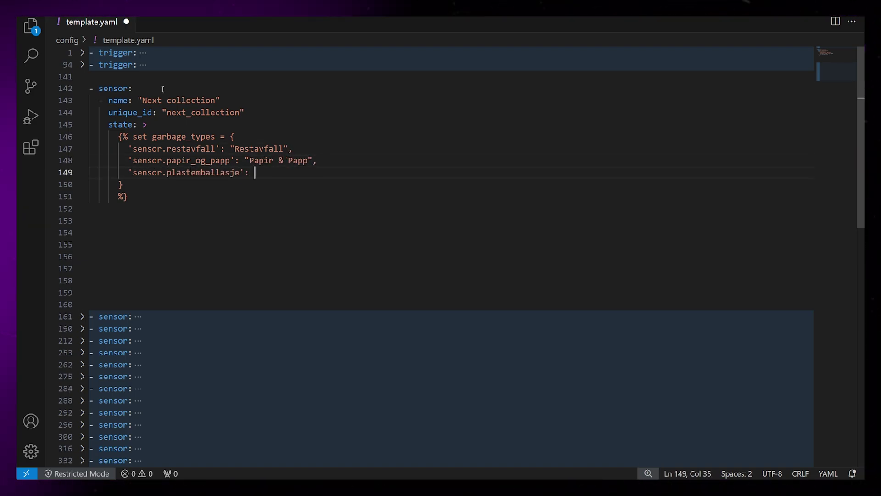
key("Return")
type("'sensor.glass")
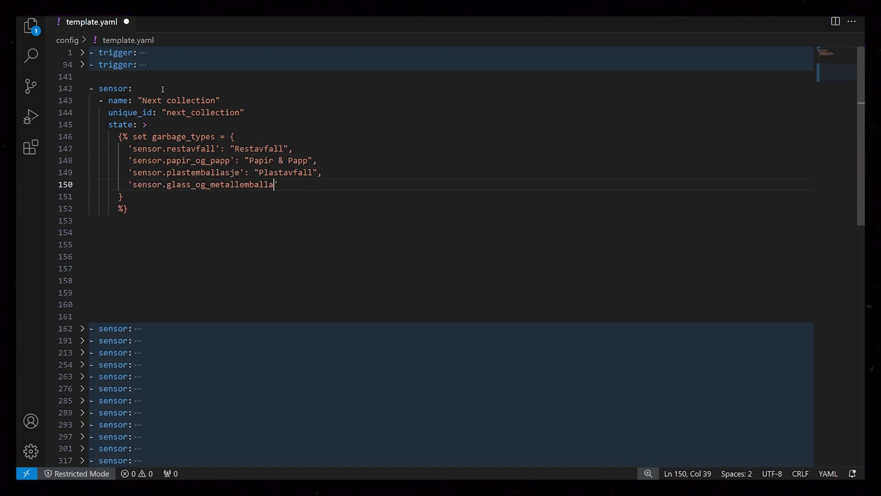
type("_og_metallemballasje': \"Glass & Metall\"")
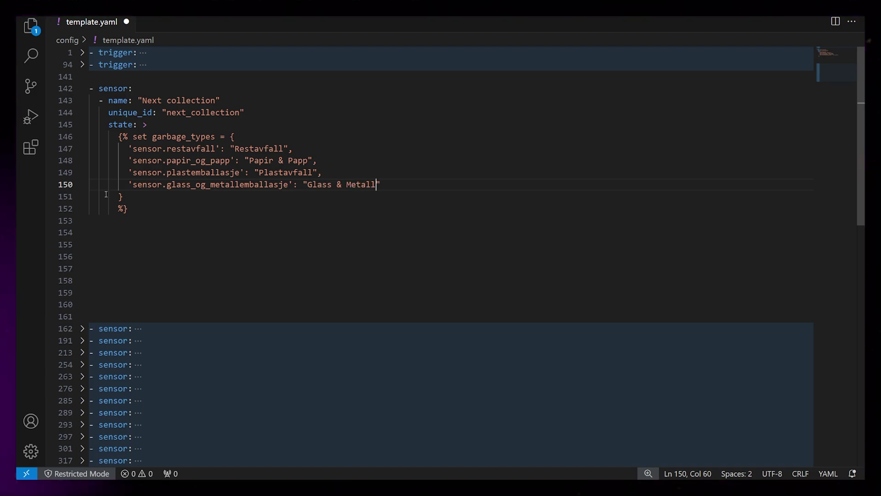
- Close the map and add a pickup_days namespace with min 999 and an empty types list
left_click(163, 197)
key("Delete")
key("Return")
type("{%")
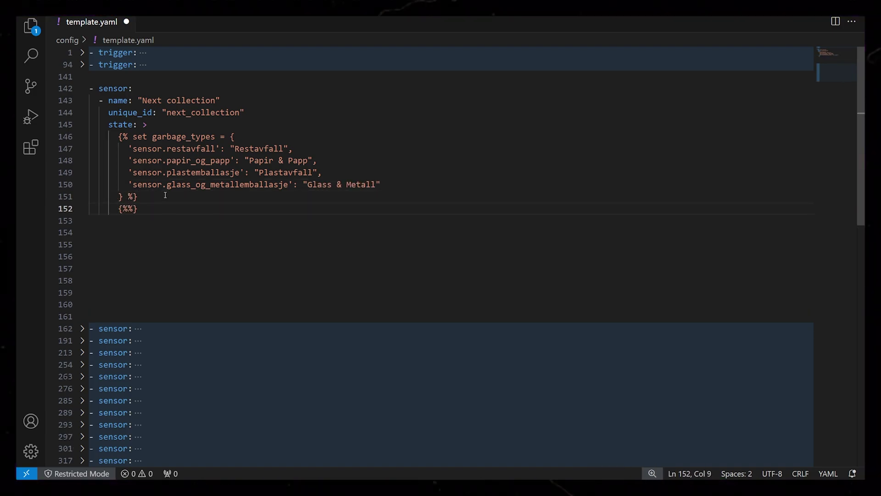
type(" set pickup_days = namespace() ")
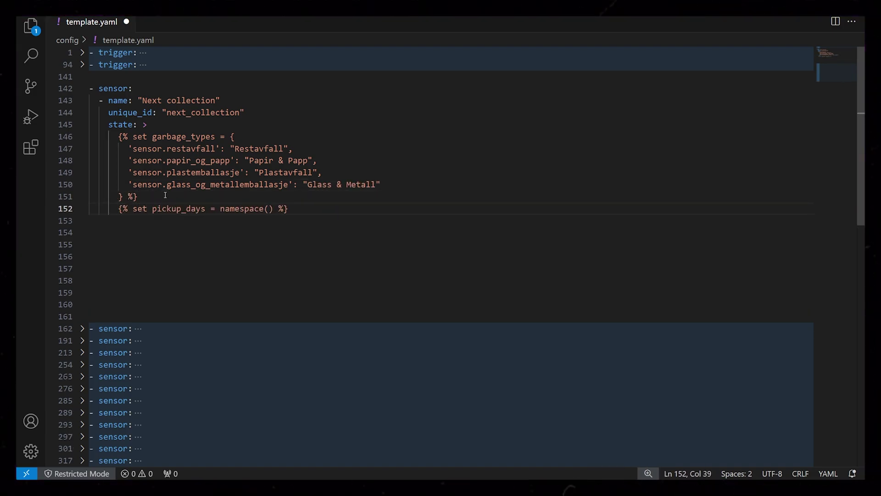
type("min=999, typ")
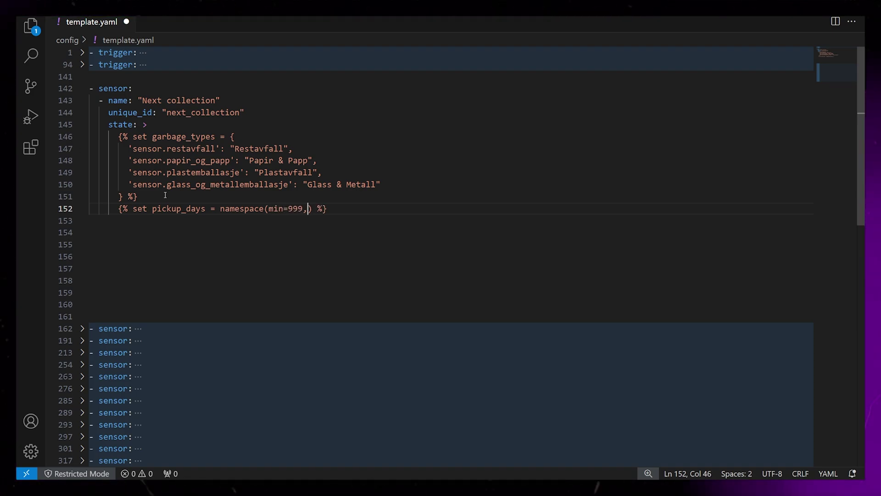
type("es")
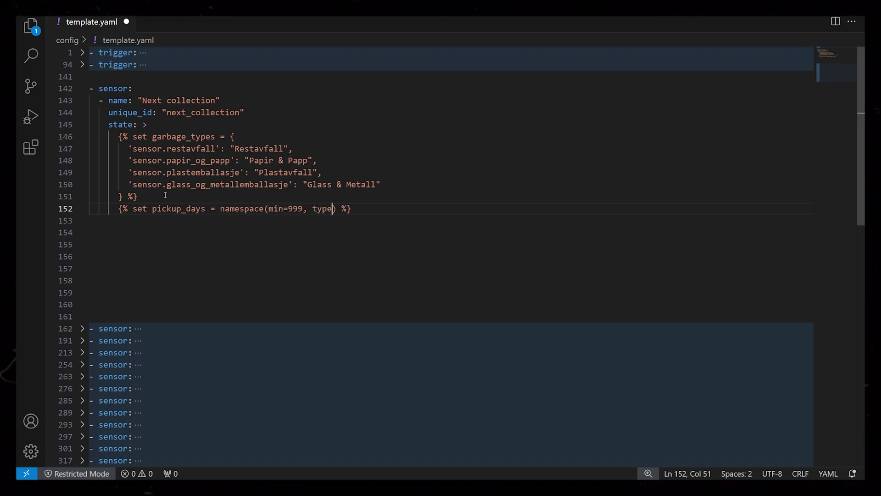
type("=[")
- Start a for loop over sensor, garbage_type in garbage_types.items()
key("Return")
type("{% ")
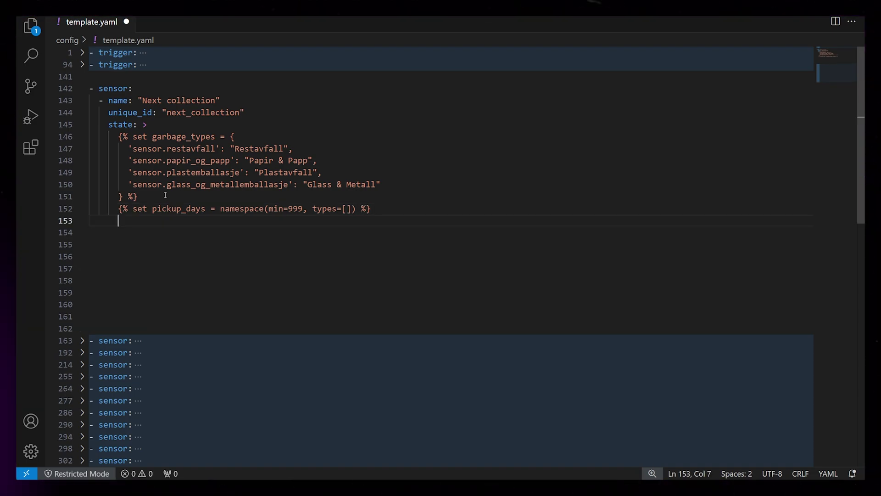
type("for sensor, garbage")
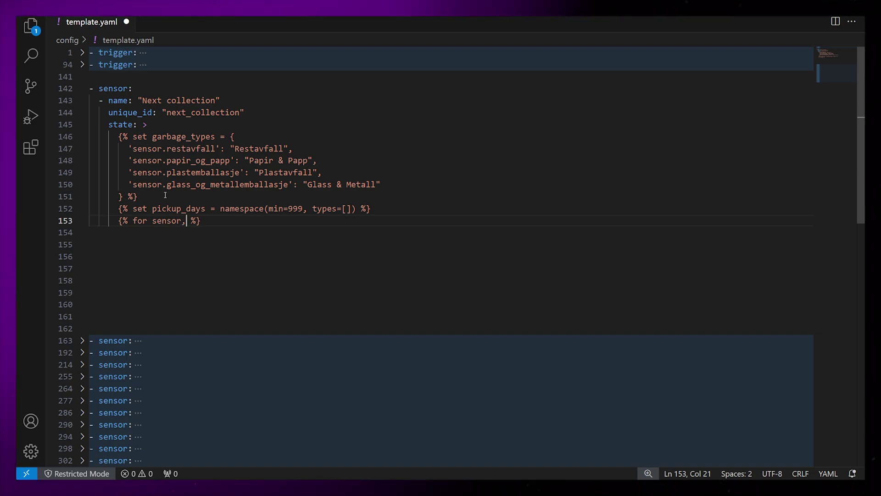
type("_type in garbag")
double_click(200, 137)
key("ctrl+c")
double_click(303, 220)
key("ctrl+v")
type(".items")
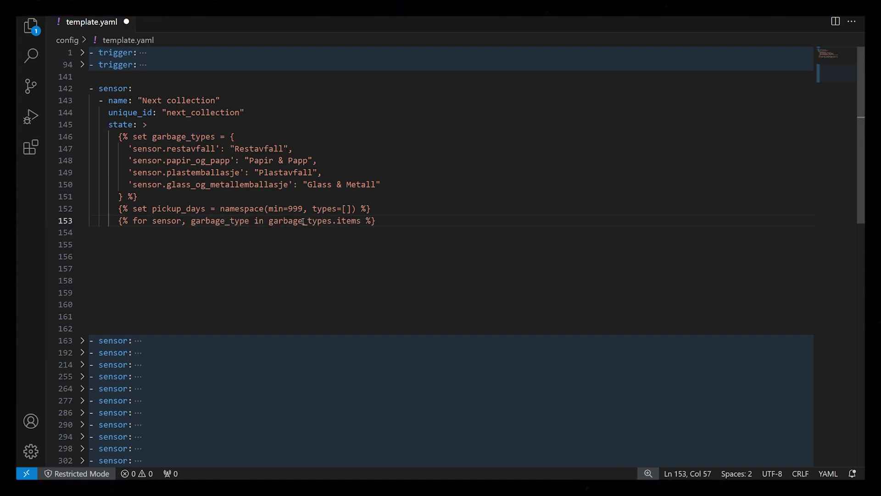
type("(")
- Inside the loop, set days to the sensor's days_to_pickup attribute as an integer
key("End")
key("Return")
key("Tab")
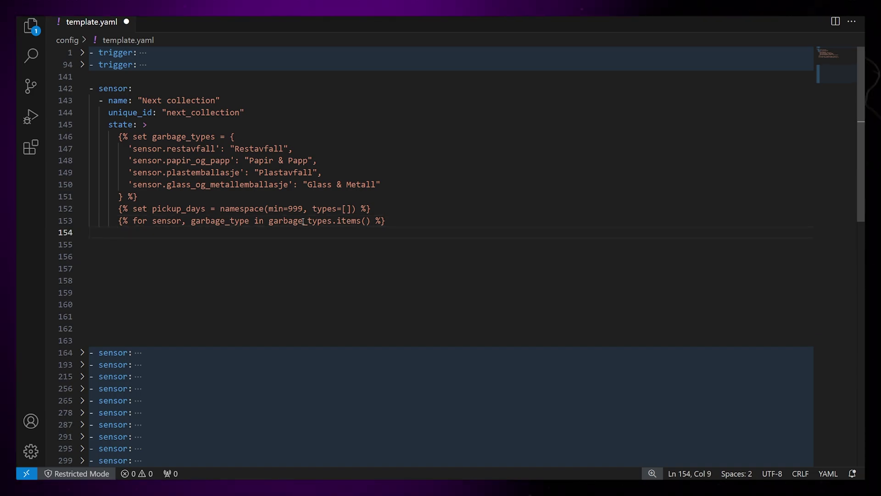
type("{% set")
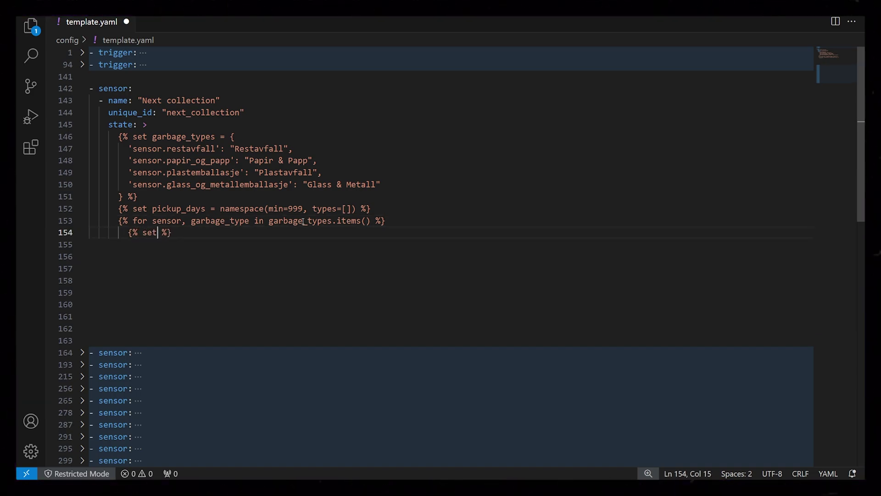
type(" days = state_att ")
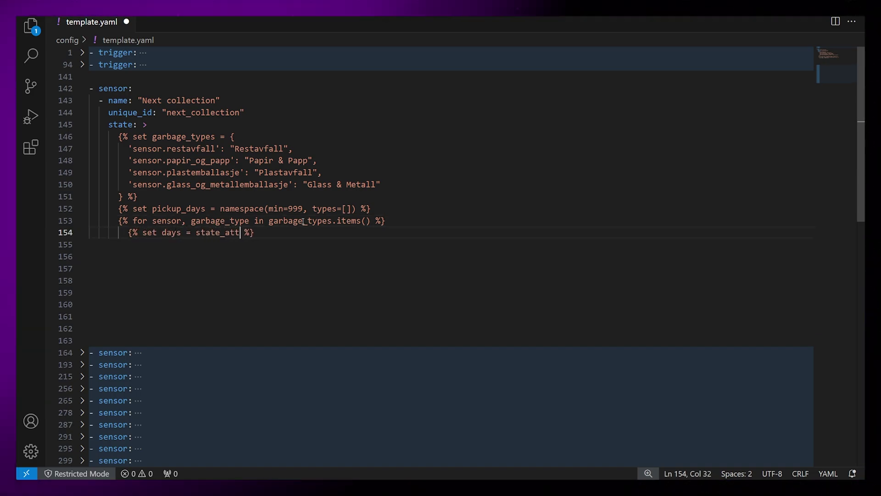
type("r(sensor, 'days")
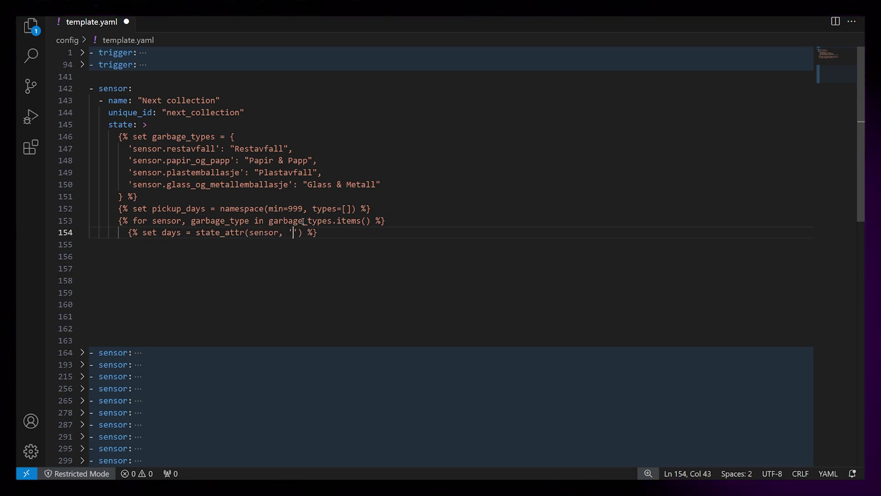
type("_to_pick")
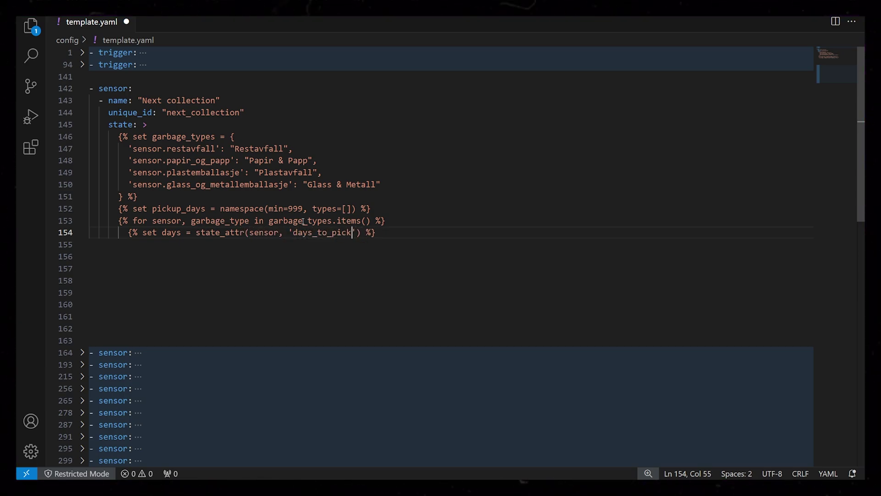
type("up') | int")
key("End")
key("Return")
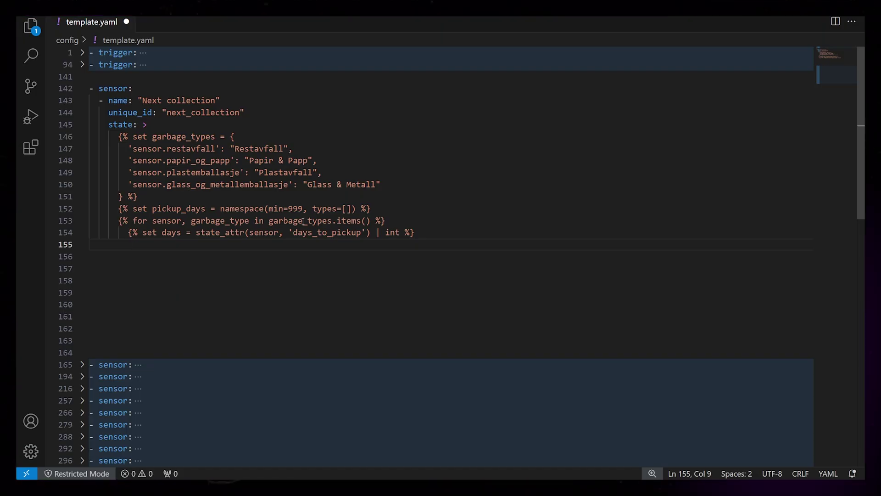
- Open an if block testing whether days < pickup_days.min
type("{")
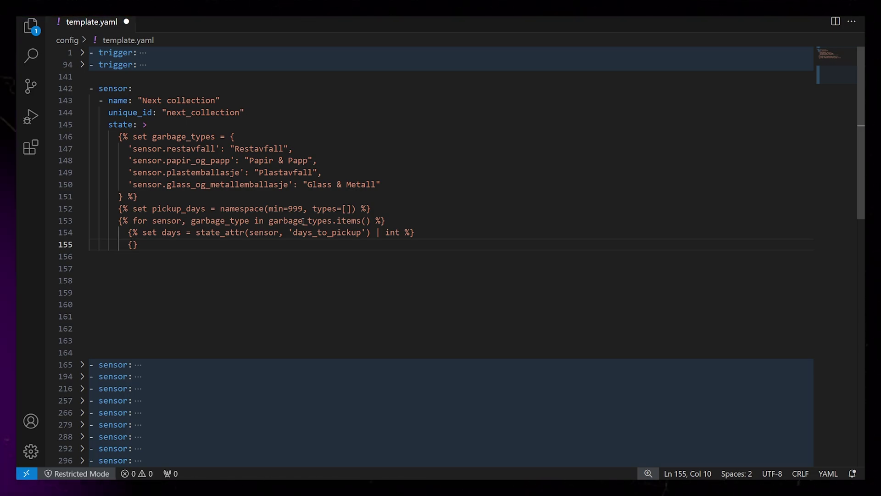
key("BackSpace")
key("BackSpace")
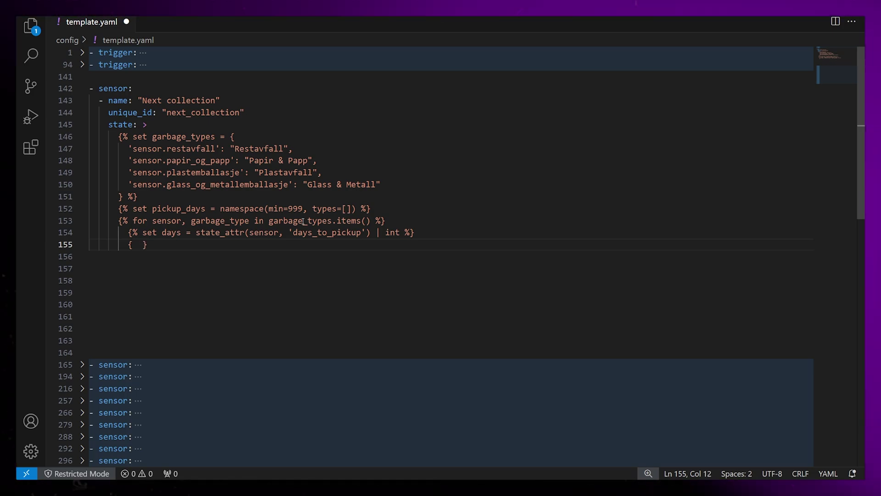
type("%  ")
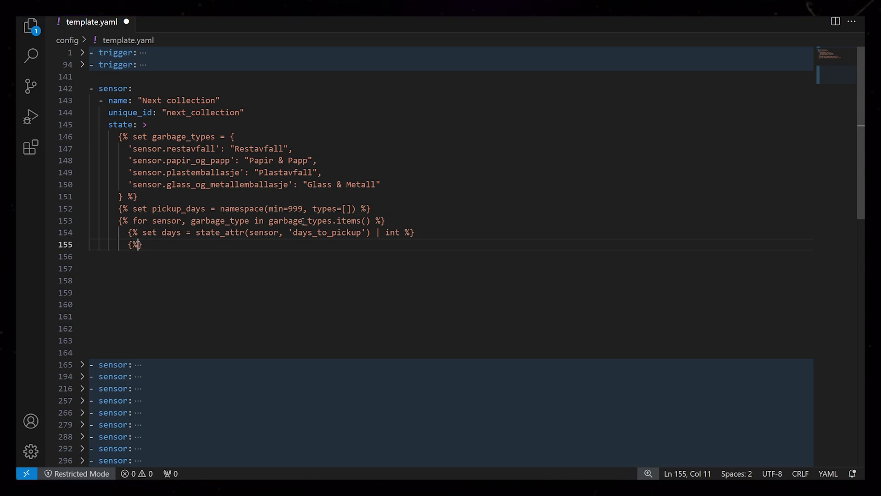
type("%")
key("BackSpace")
type("if days <")
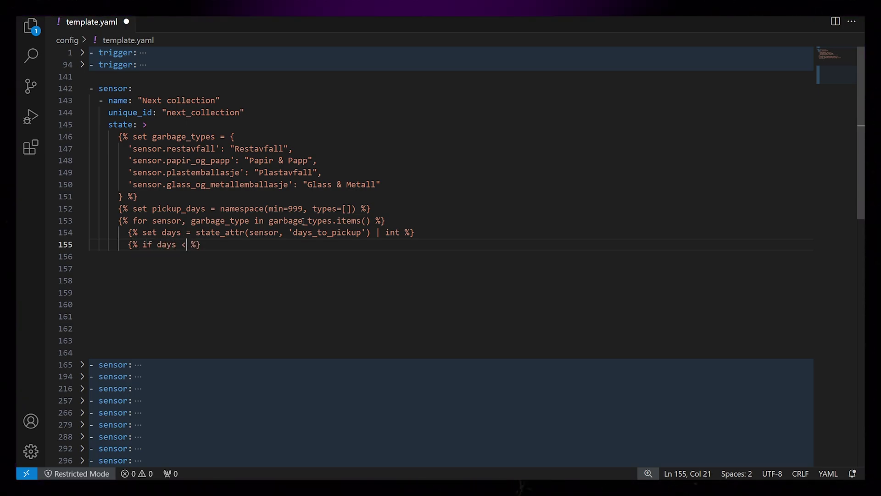
type(" pickup_days.min")
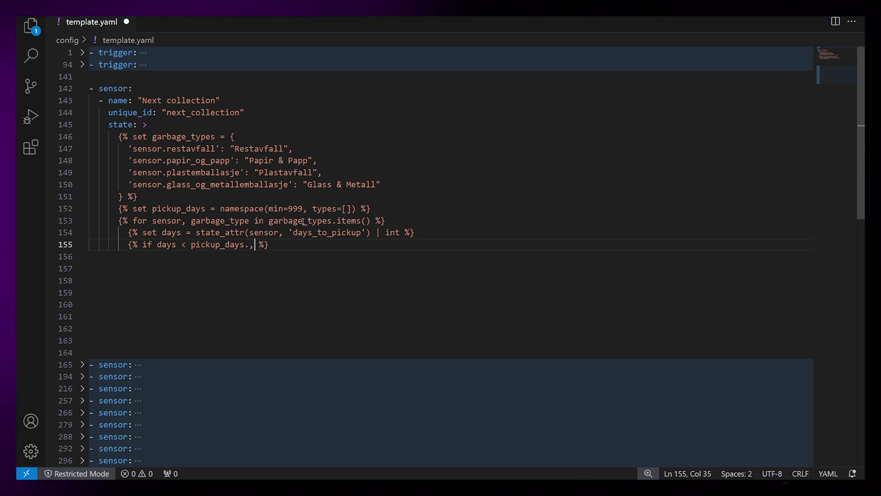
- In the if block, set pickup_days.min to days and pickup_days.types to [garbage_type]
key("End")
key("Return")
key("Tab")
type("{")
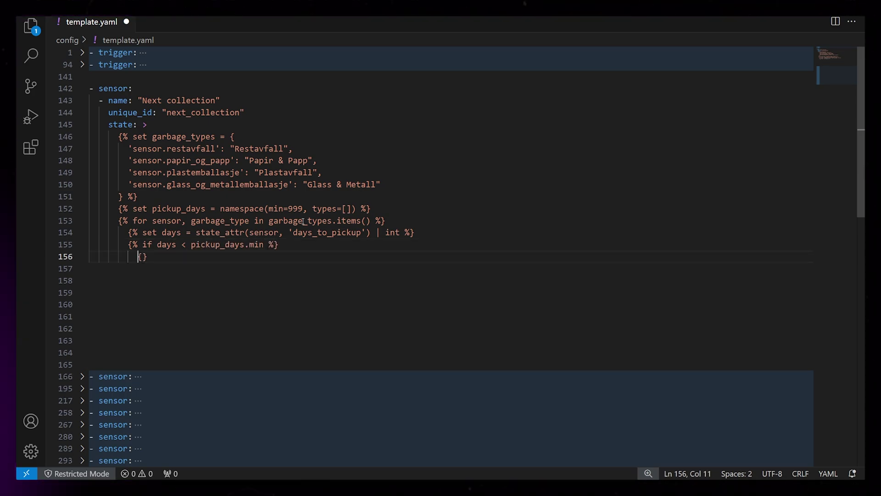
type("% set p")
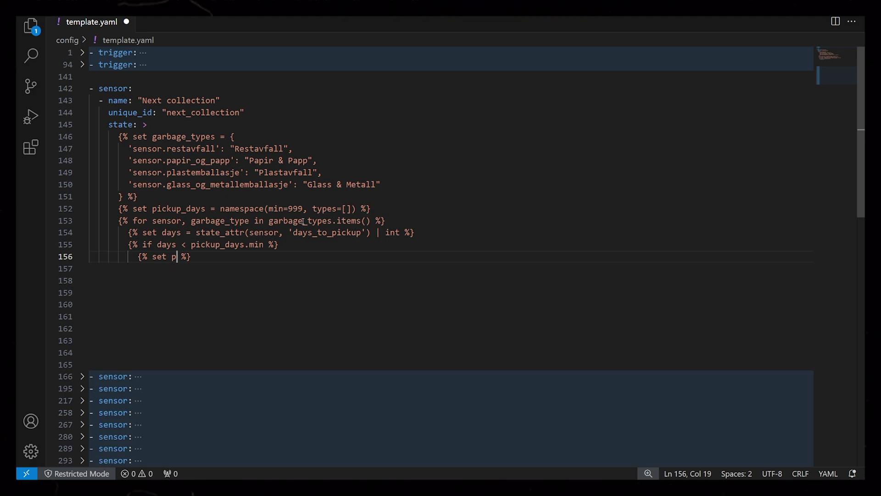
type("ickup_days.min")
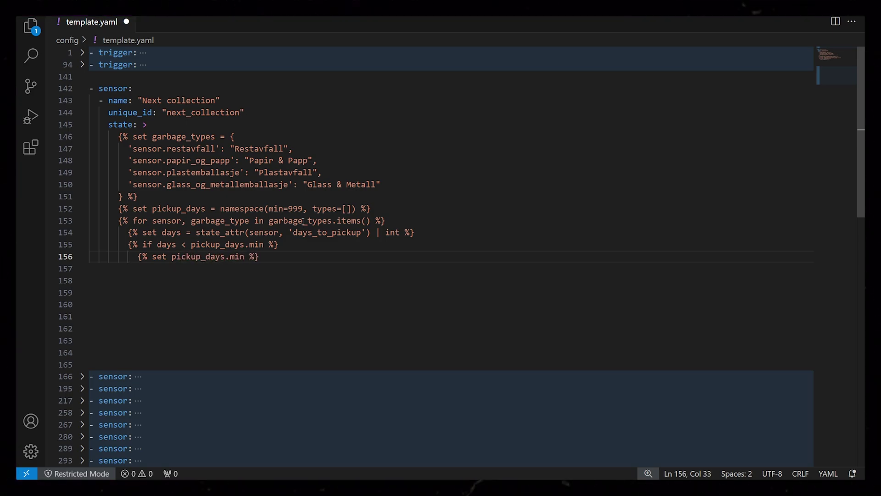
type(" = days")
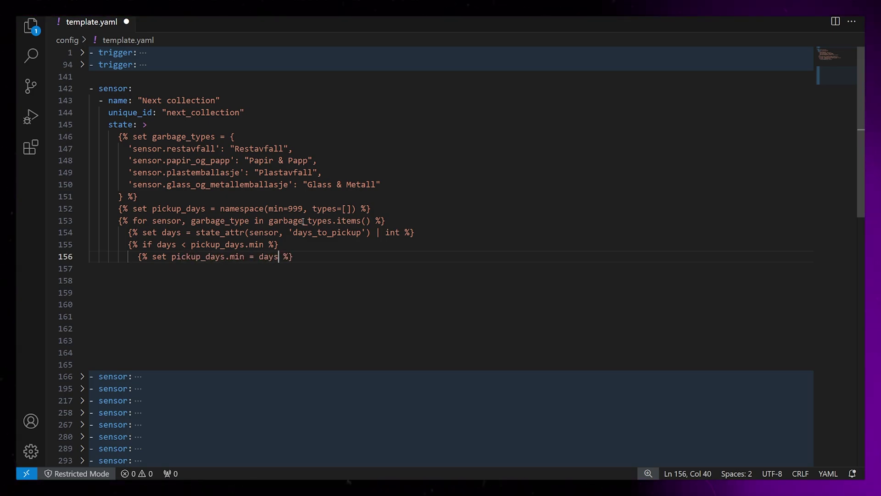
key("End")
key("Return")
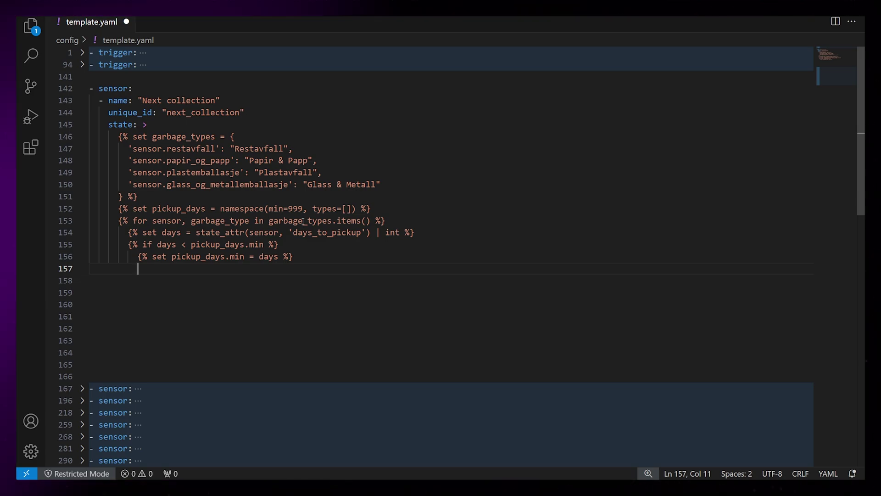
type("{%")
type(" set pickup_days.ty")
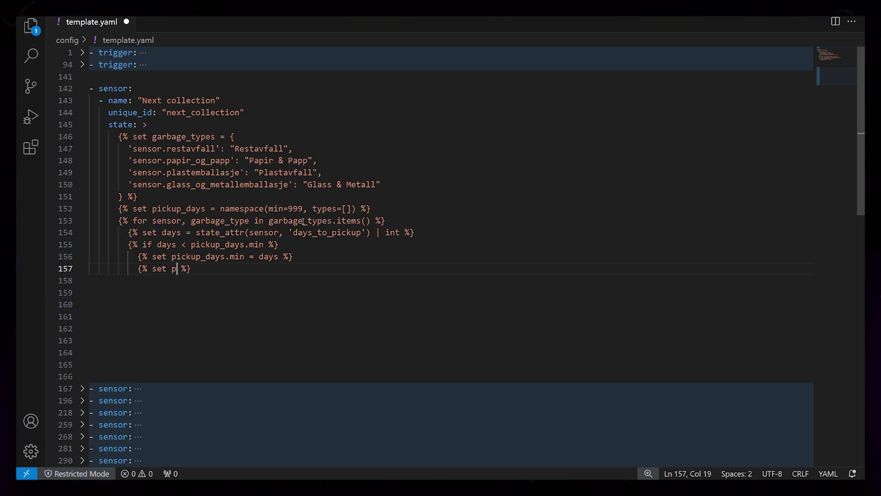
type("op")
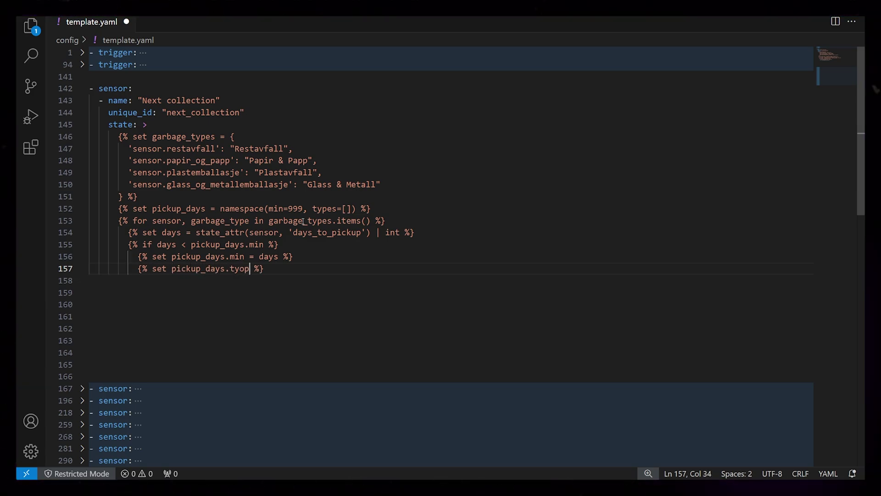
type("s = [")
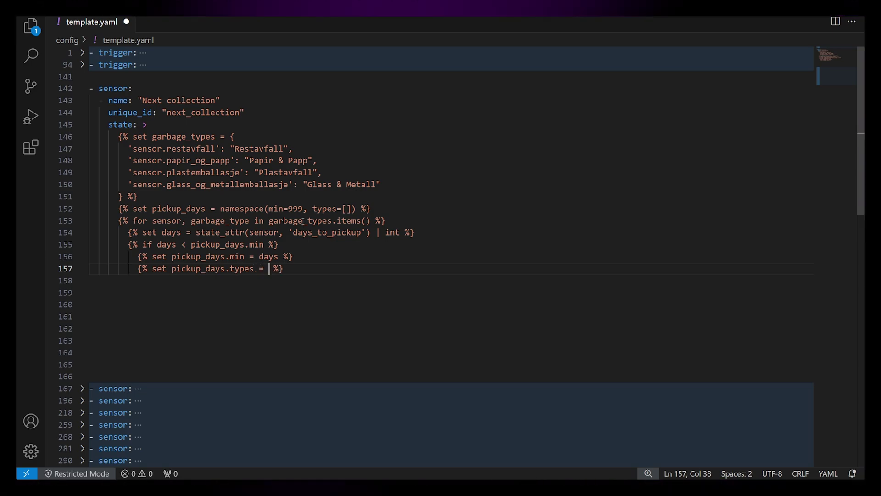
type("garbage_type")
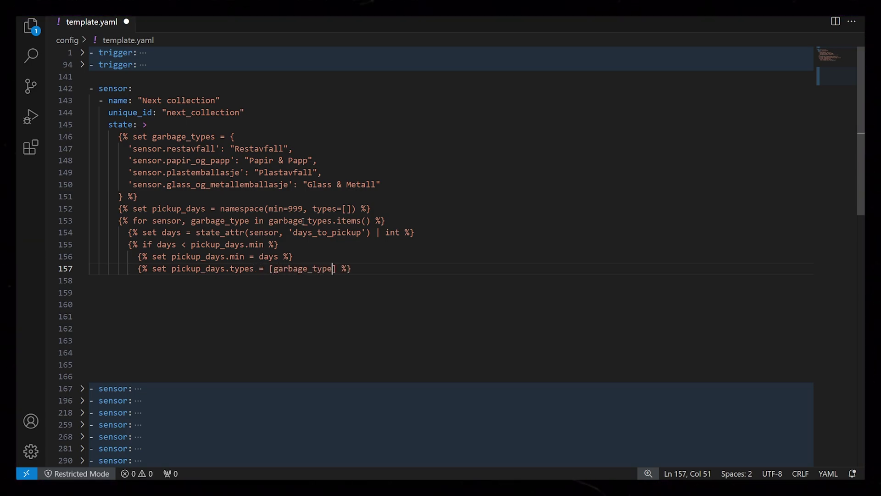
key("End")
key("Return")
key("BackSpace")
- Add an elif for days == pickup_days.min that appends garbage_type to pickup_days.types
type("{%")
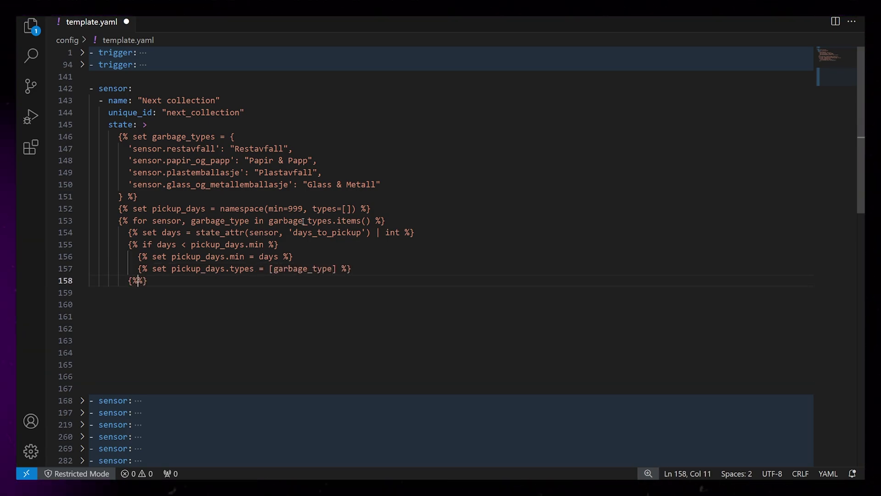
type(" elif days == pickup ")
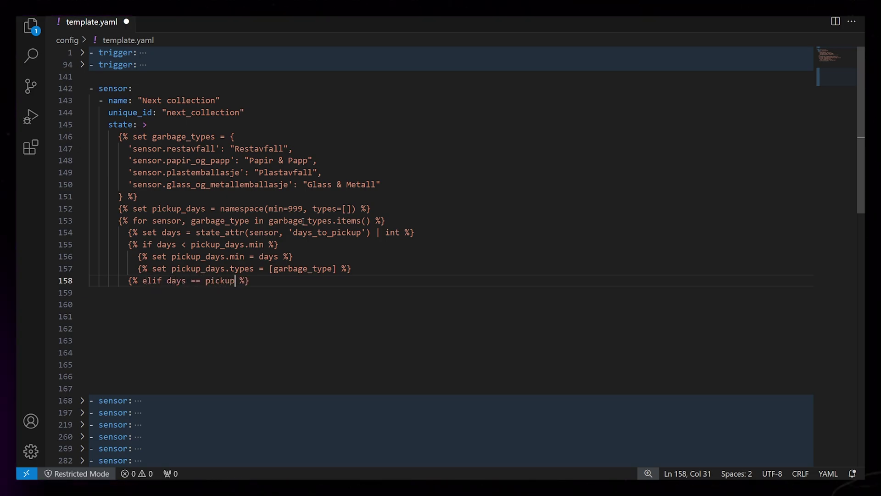
type("_days.min")
key("End")
key("Return")
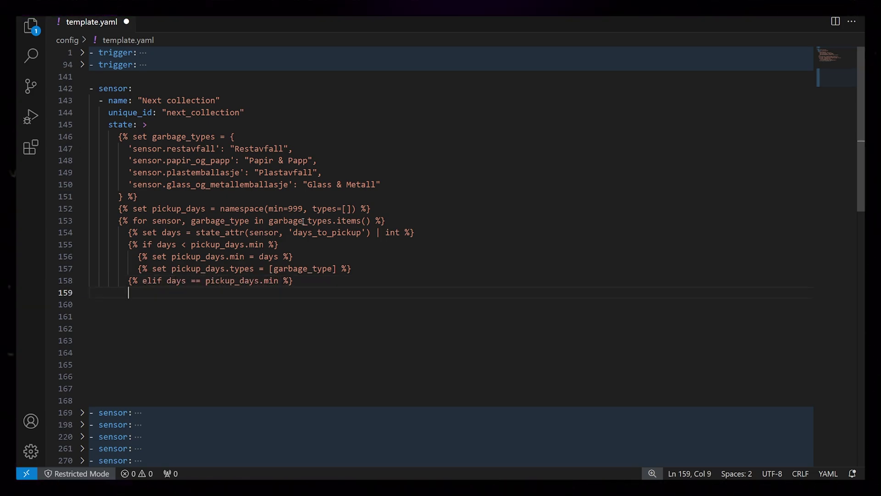
key("Tab")
type("{%")
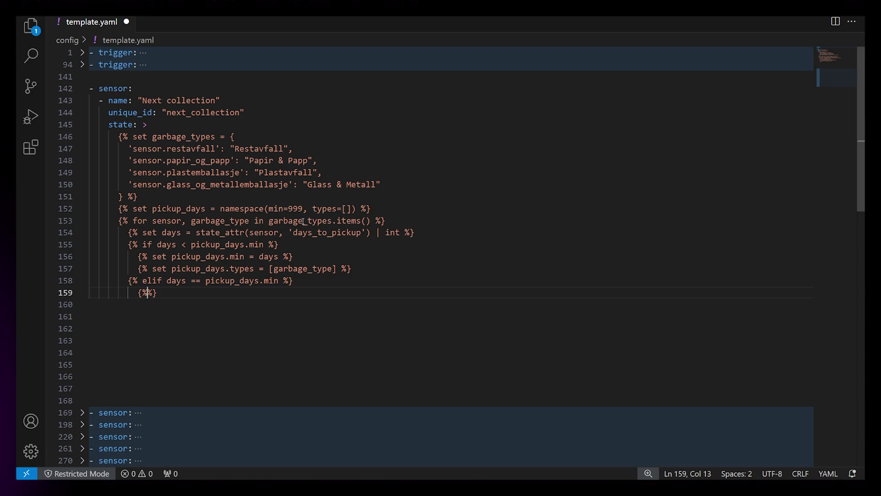
type(" set pickup ")
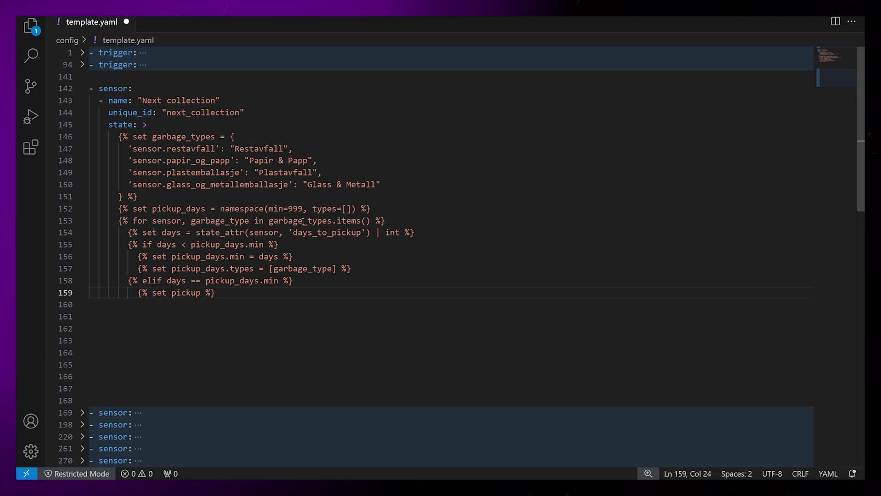
type("_days.types")
type(" = pickup_days")
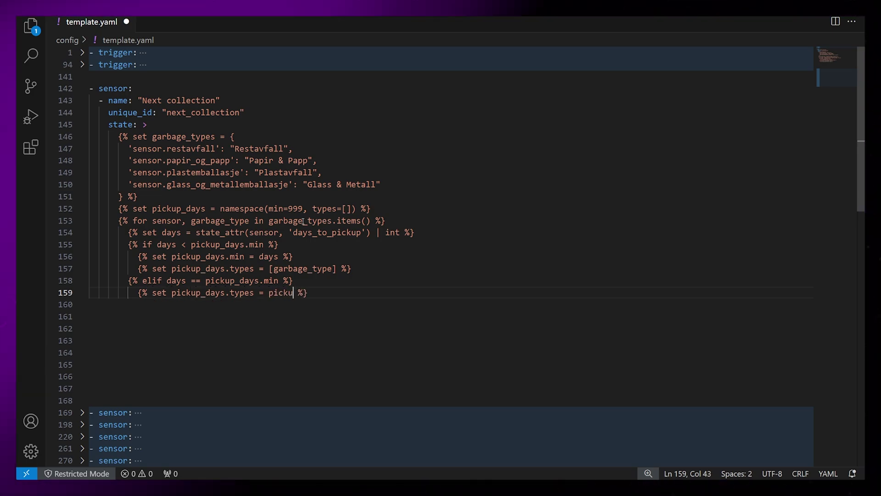
type(".types + ")
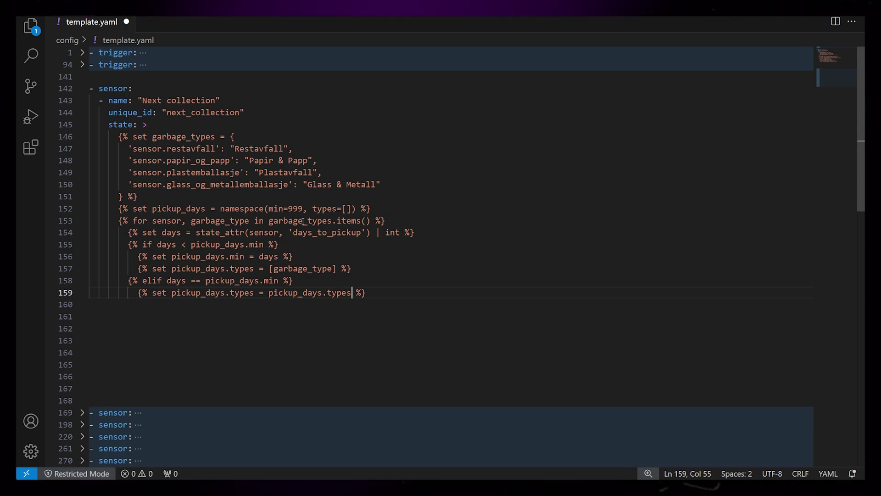
type("[garbage_type")
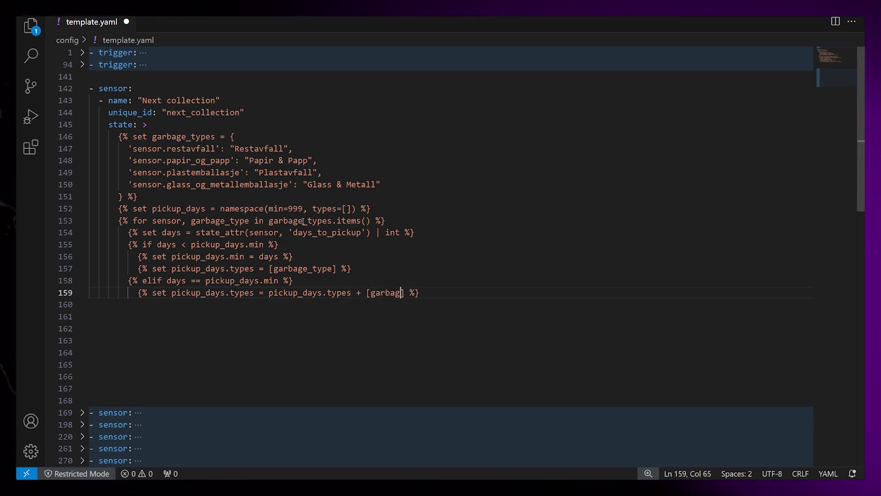
key("End")
key("Return")
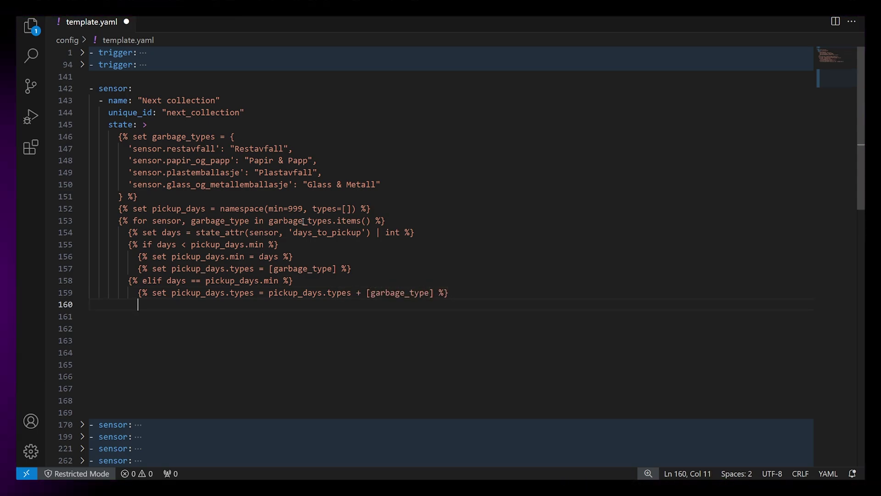
key("BackSpace")
- Close the blocks with endif and endfor, then begin the types_string line
type("{")
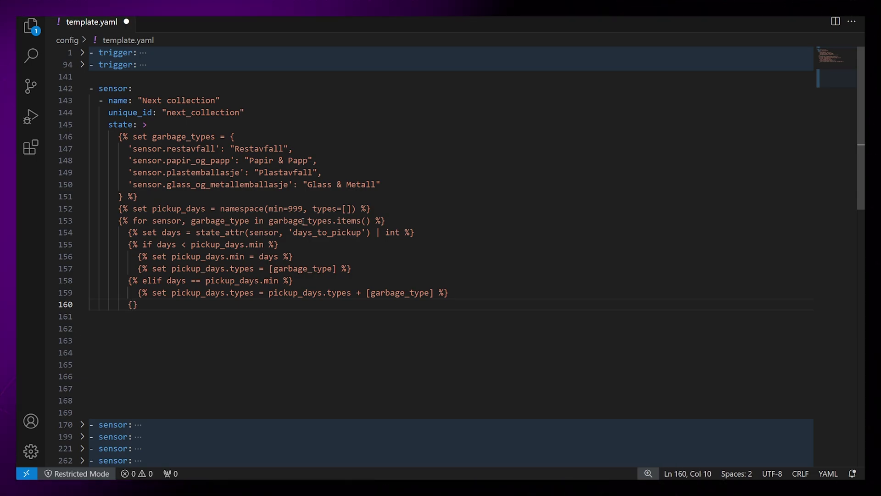
type("%")
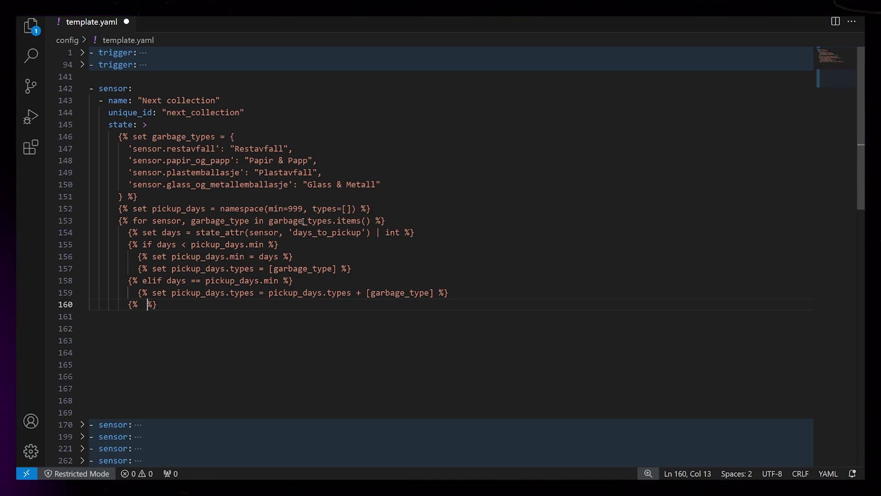
type(" endif")
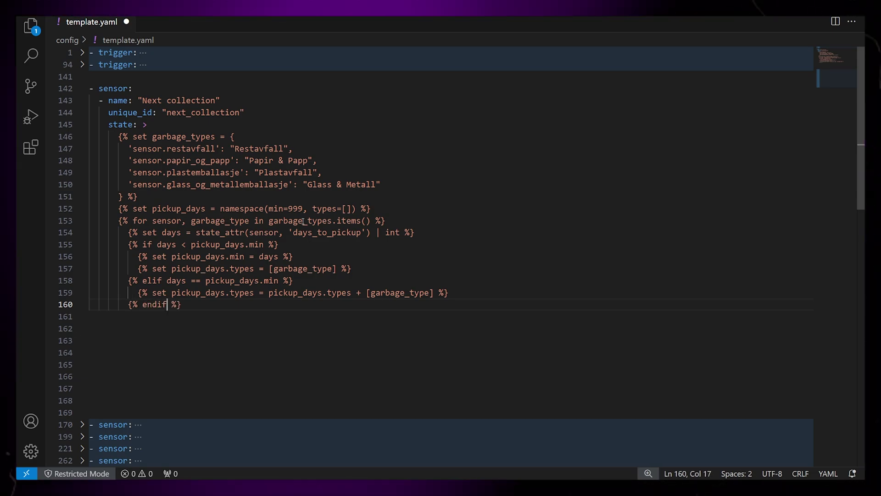
key("End")
key("Return")
key("BackSpace")
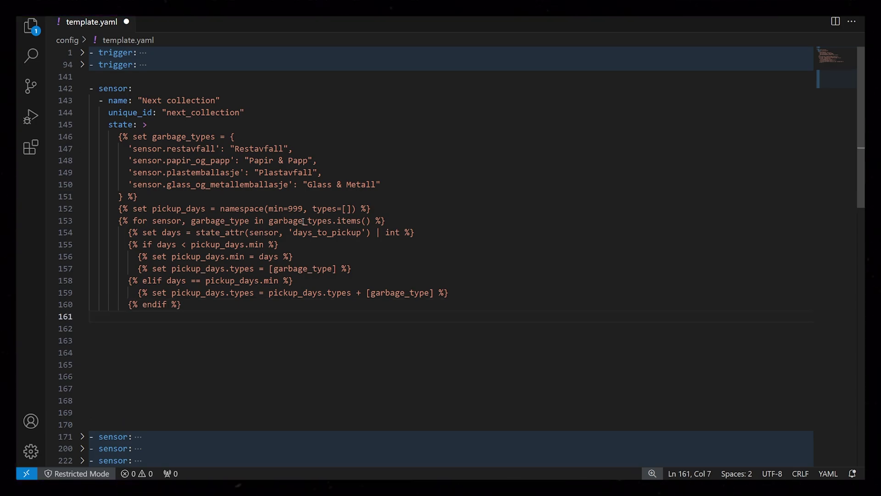
type("{")
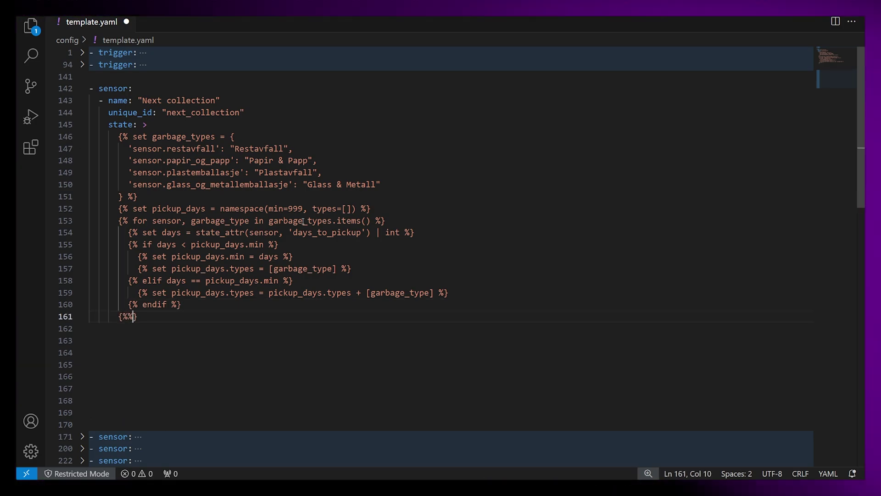
type("% endfor")
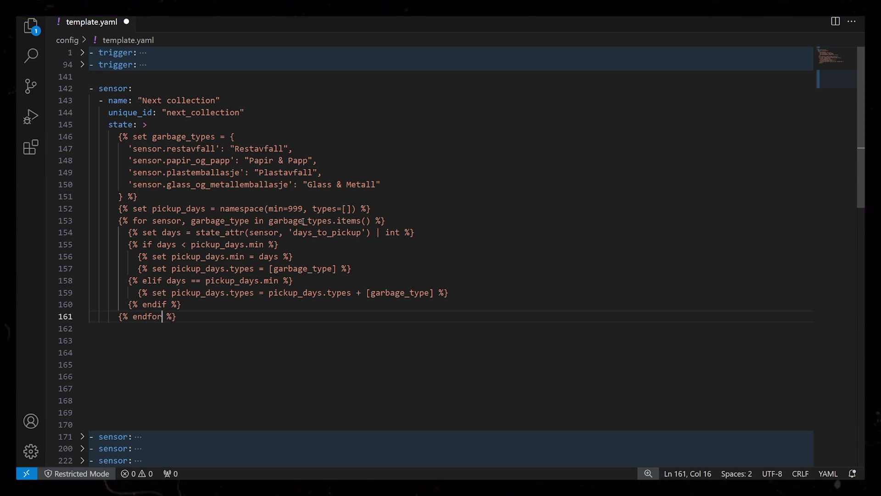
key("End")
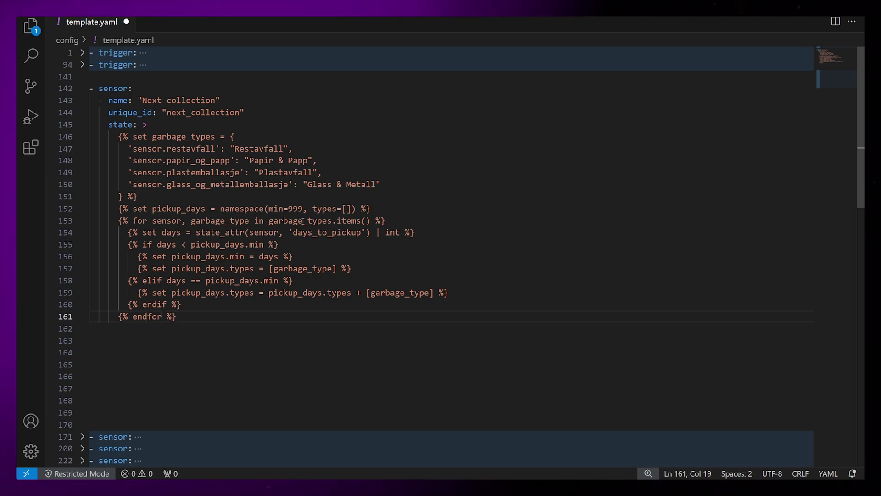
key("Return")
type("{% set types_s")
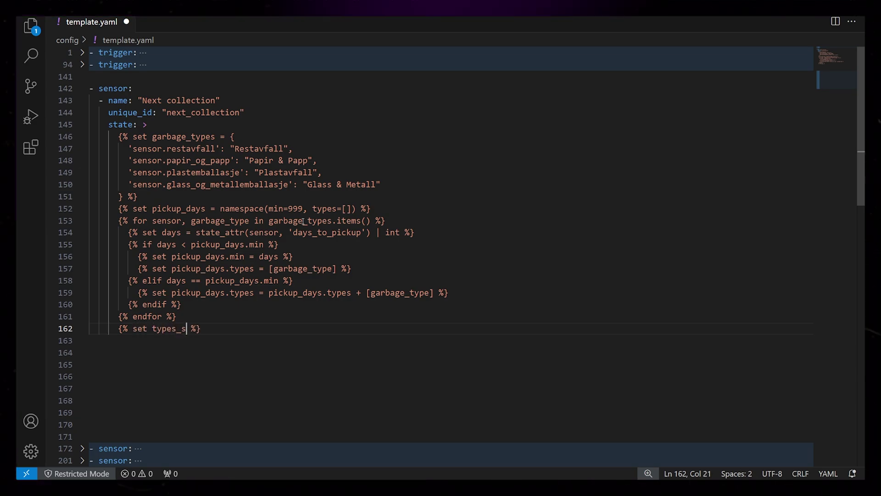
type("tring = pickup_days.types | join(")
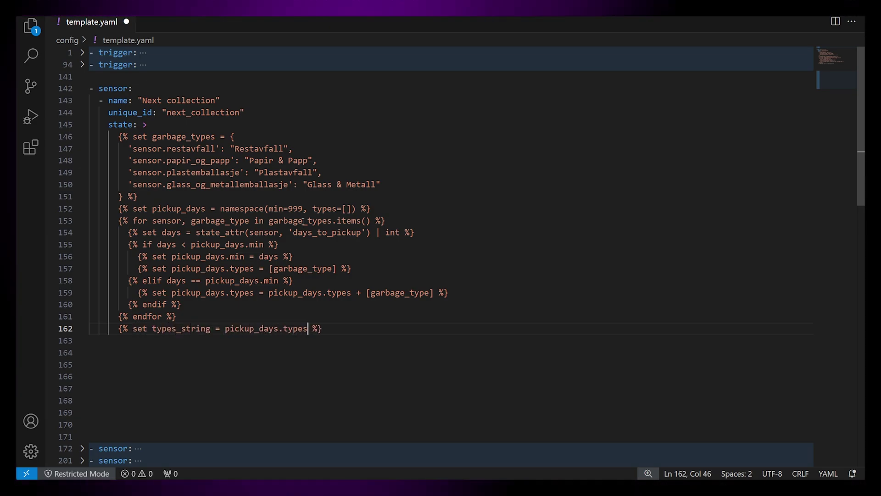
type("'and') if pickup_days.typ ")
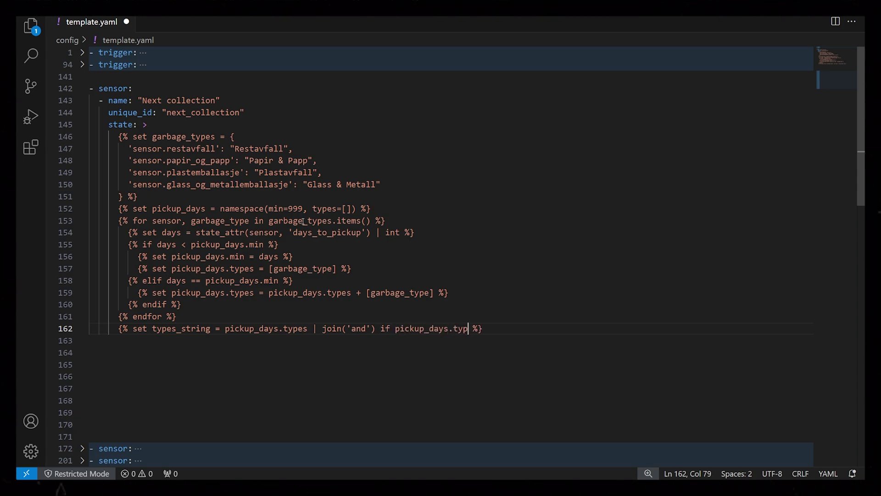
type("es | length > 1 ")
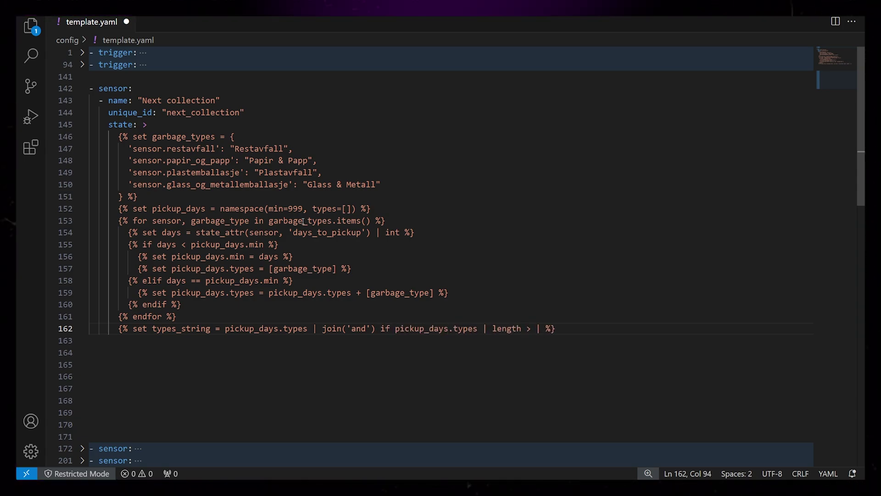
type("e")
type("lse p")
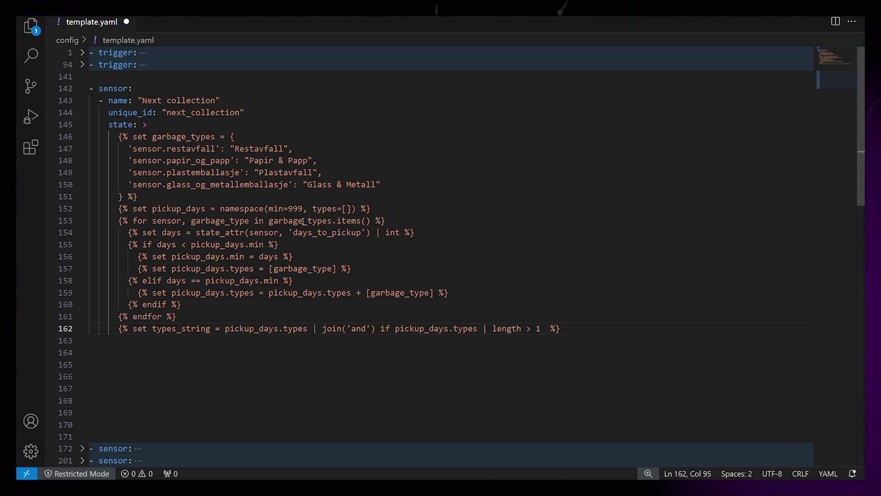
type("ickup_days.types")
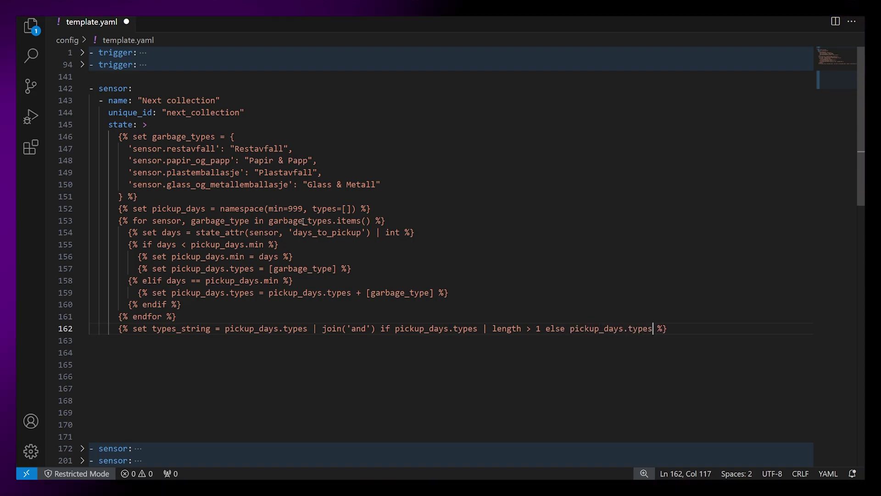
- Finish types_string with pickup_days.types[0] as fallback, then start the state line '{{ pickup_days.min }},'
type("[0")
key("Return")
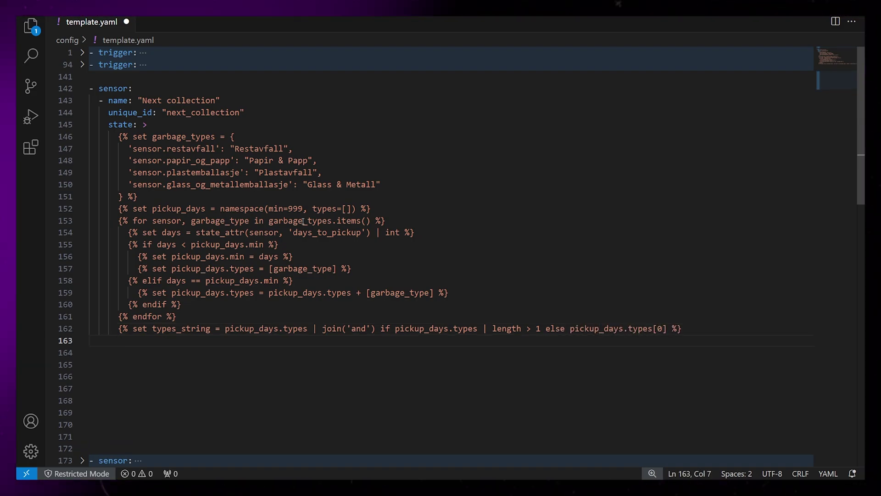
type("{{ ")
type("pickup_days.min }}")
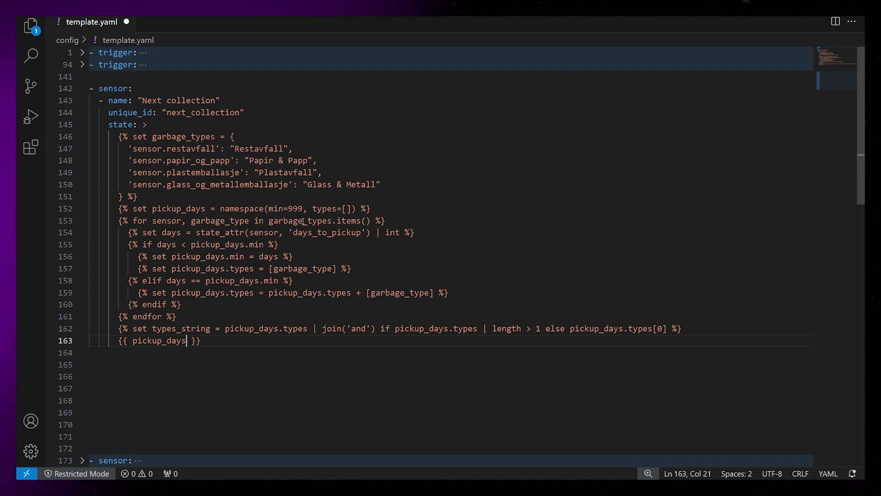
type(",")
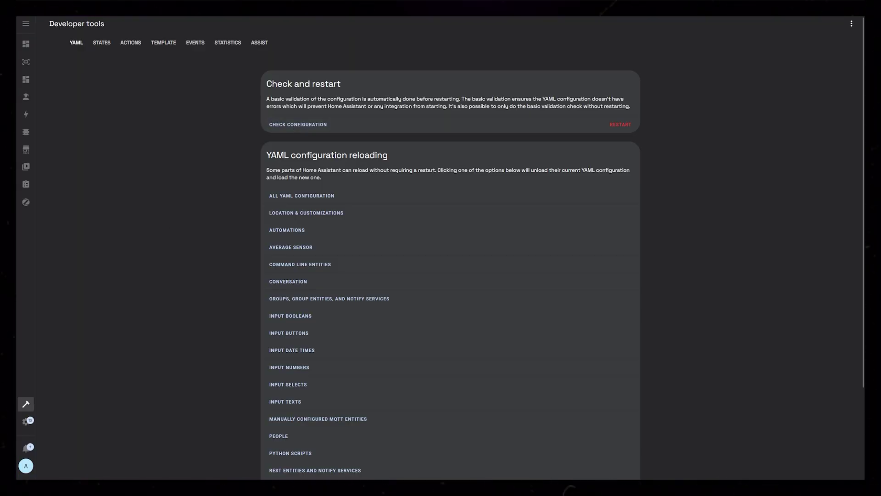
- Check the configuration, restart Home Assistant, and verify sensor.next_collection reads 2,Glass & Metall
left_click(317, 125)
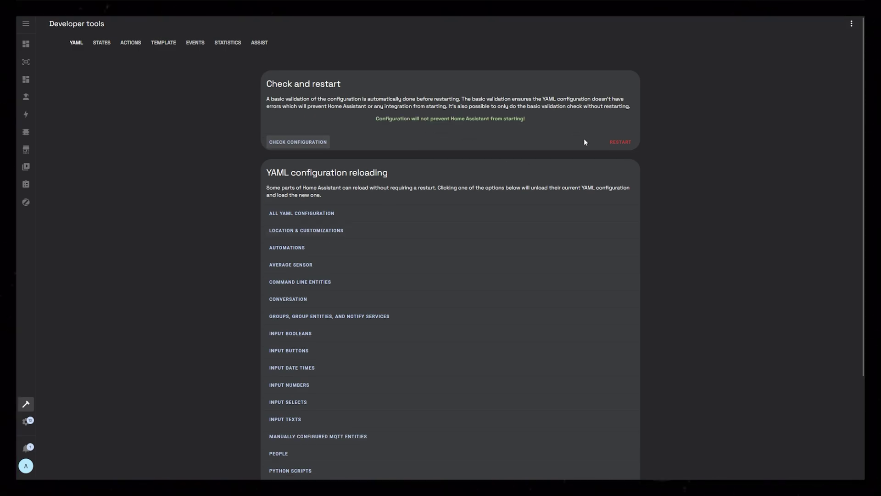
left_click(617, 141)
left_click(637, 252)
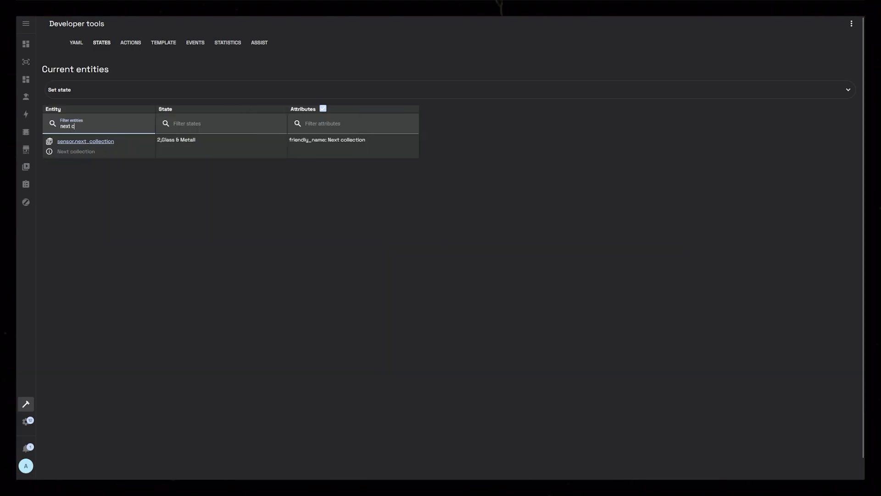
type("o")
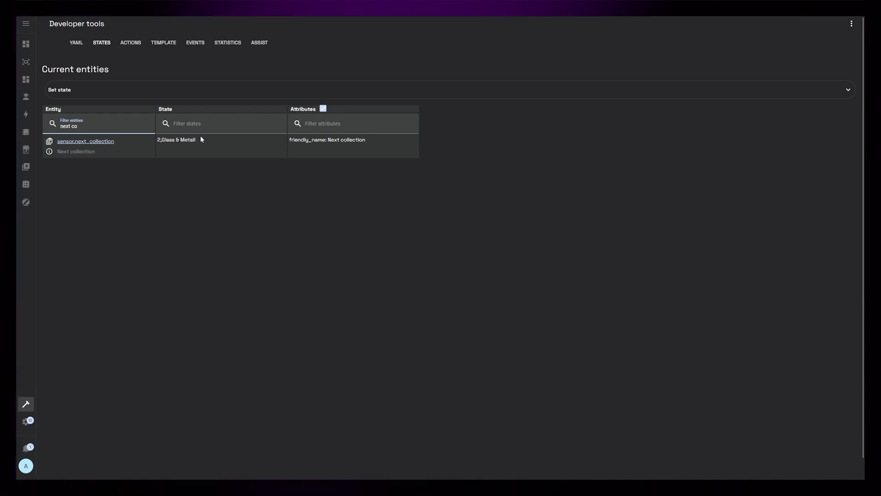
left_click_drag(199, 139, 156, 143)
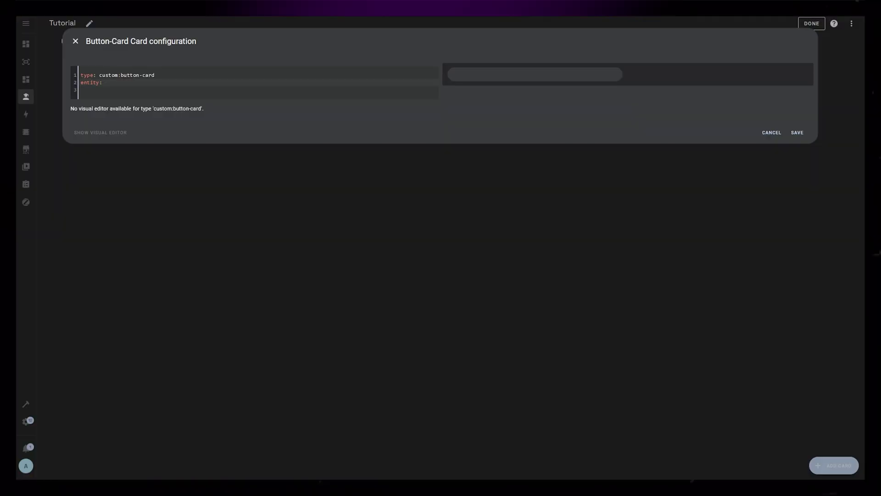
- Set entity sensor.next_collection, show_icon false, show_label true, and a name template returning the day count
type("sensor.next_collection")
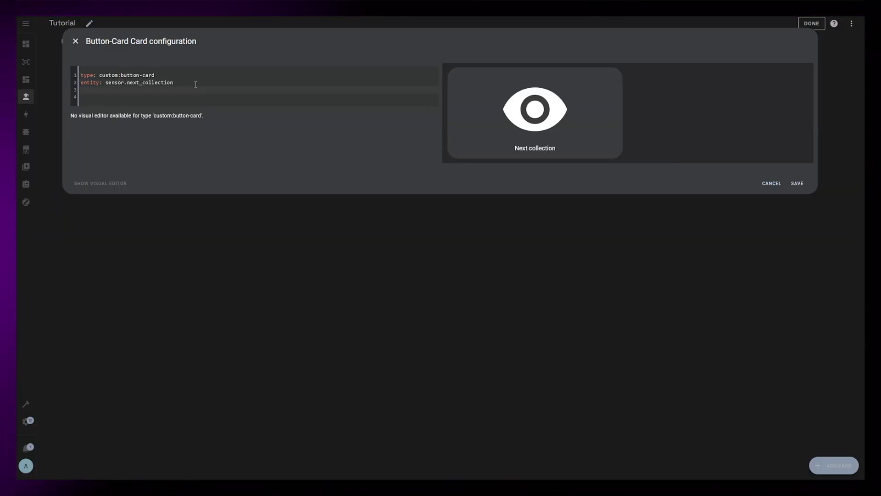
type("show_icon: false show_label: true")
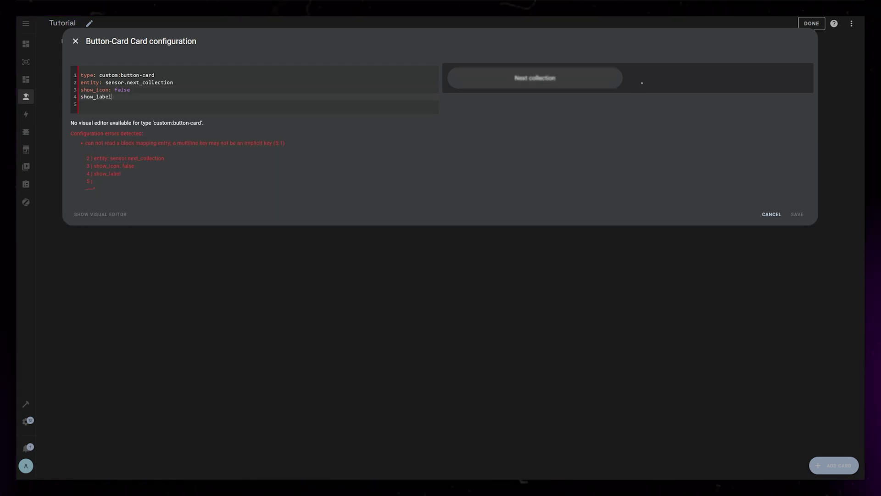
key("Return")
type("name: |")
key("Return")
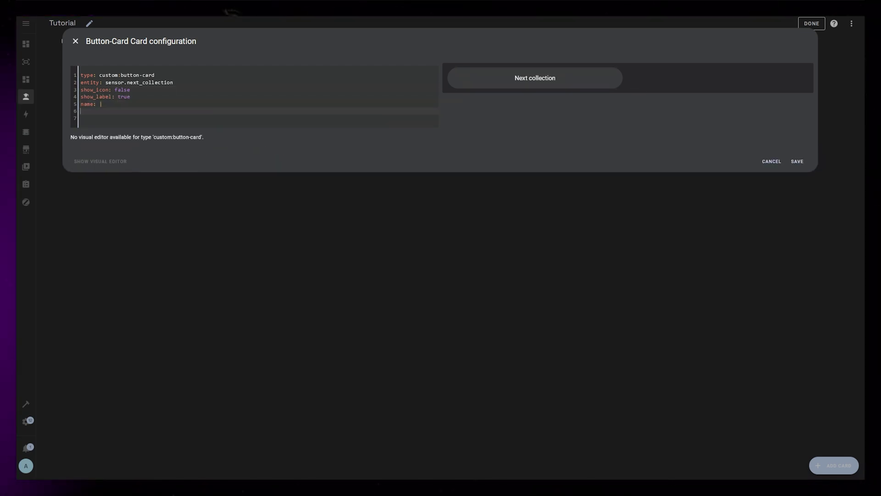
type("[[[ ")
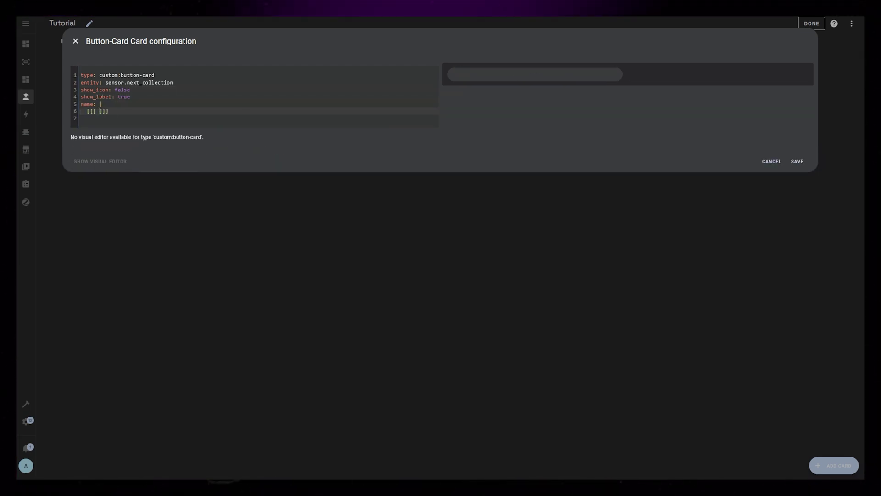
type("return entity ")
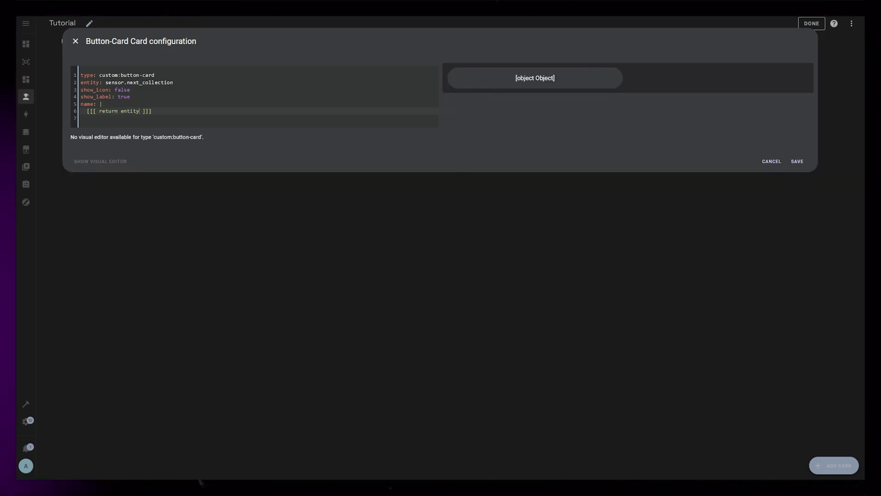
type(".state")
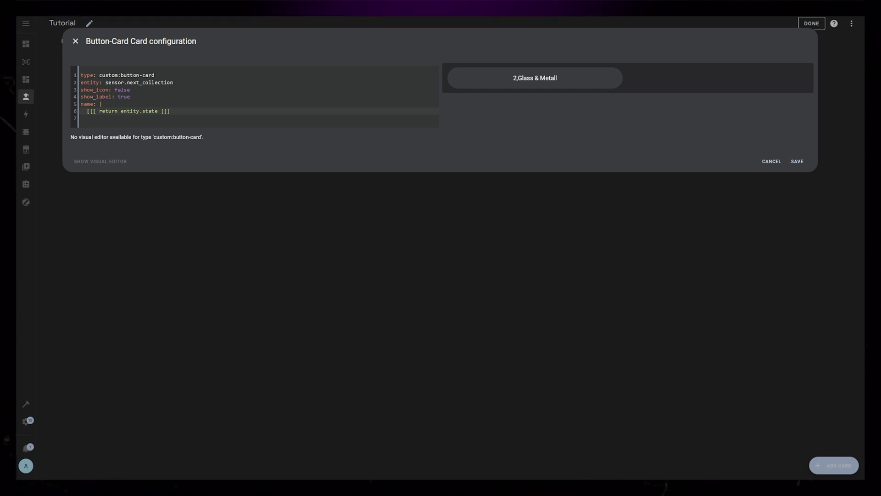
type(".split")
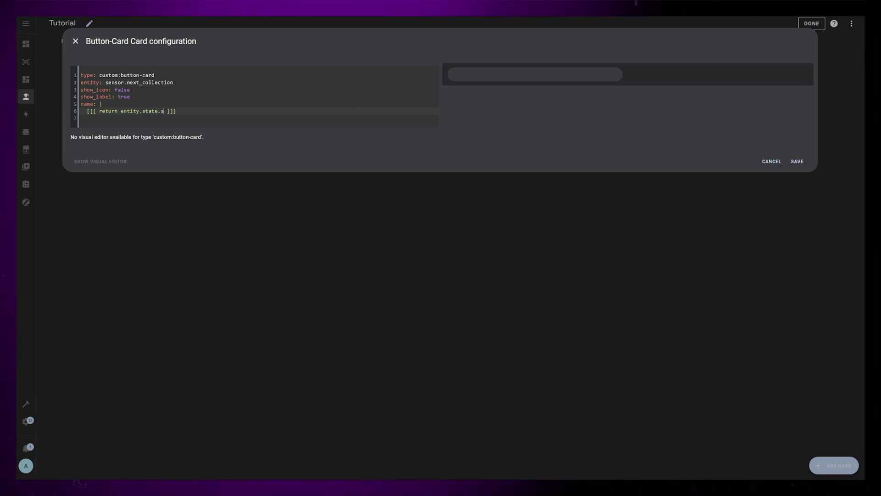
type("(',")
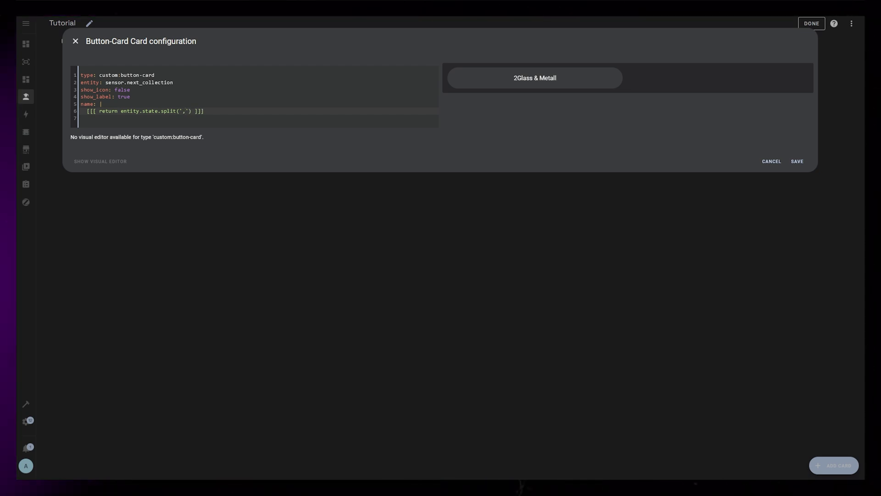
type("[]")
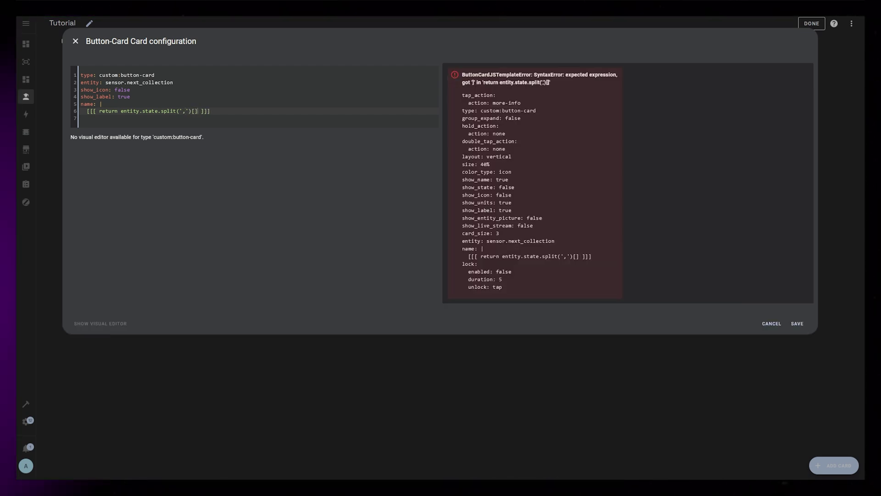
type("0")
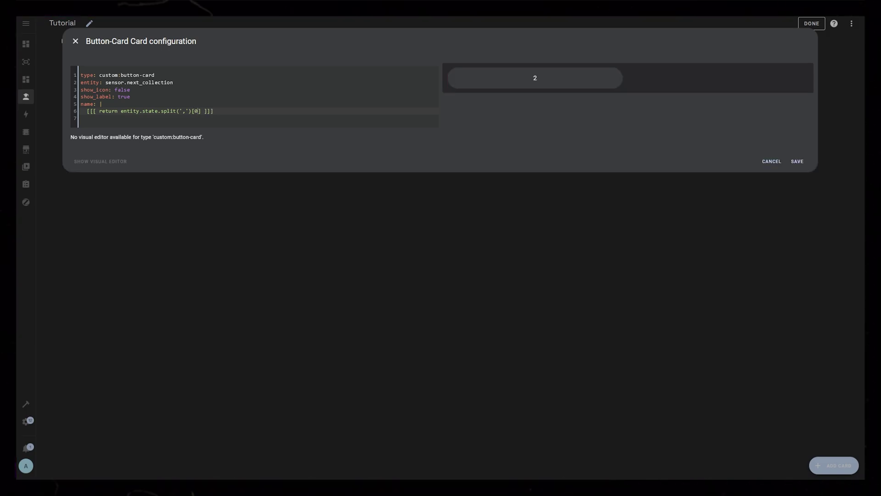
left_click(213, 111)
key("Return")
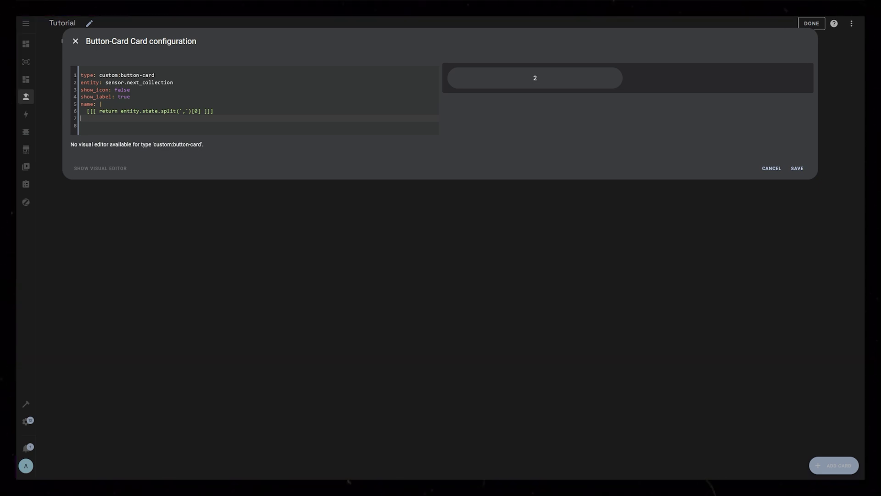
- Start a label template defining const days from the split day-count expression
type("lab")
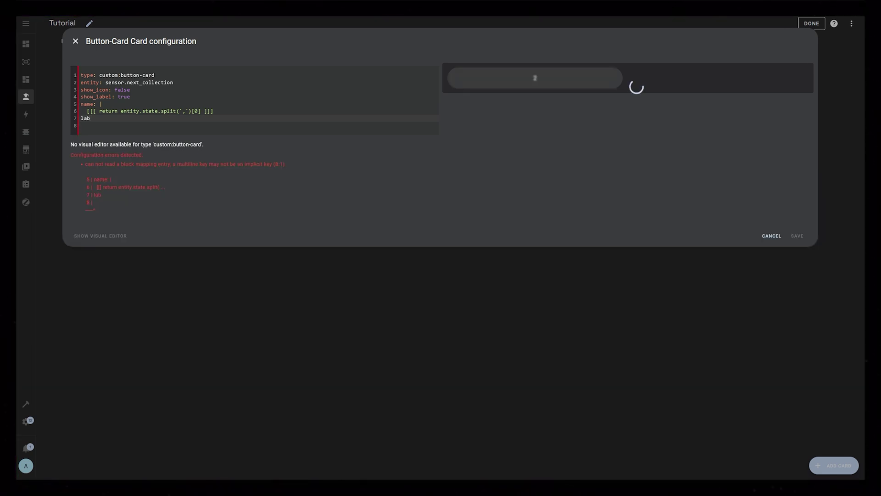
type("el: |")
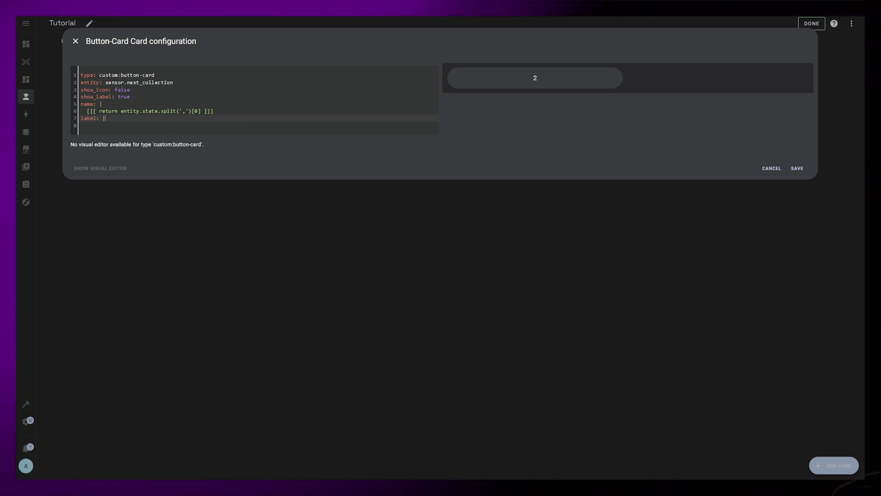
key("Return")
type("[[[]]]")
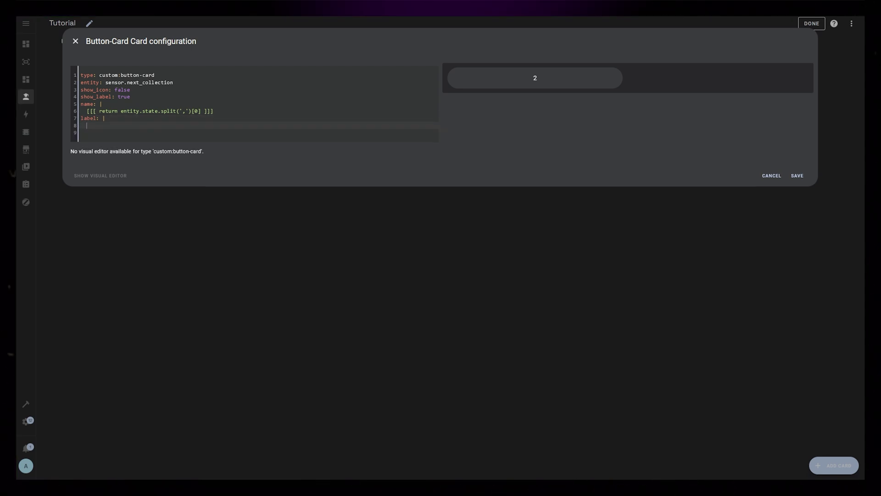
key("Left")
key("Left")
key("Left")
key("Return")
type("c")
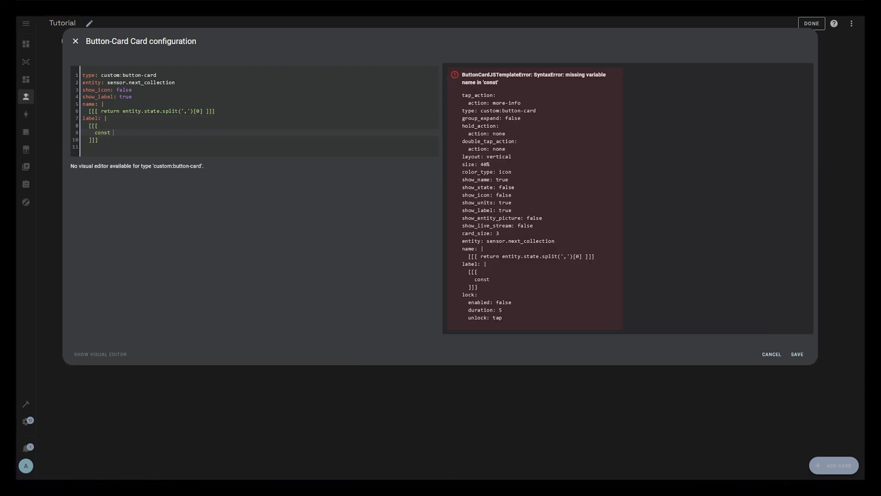
type("onst days =")
left_click_drag(122, 110, 202, 110)
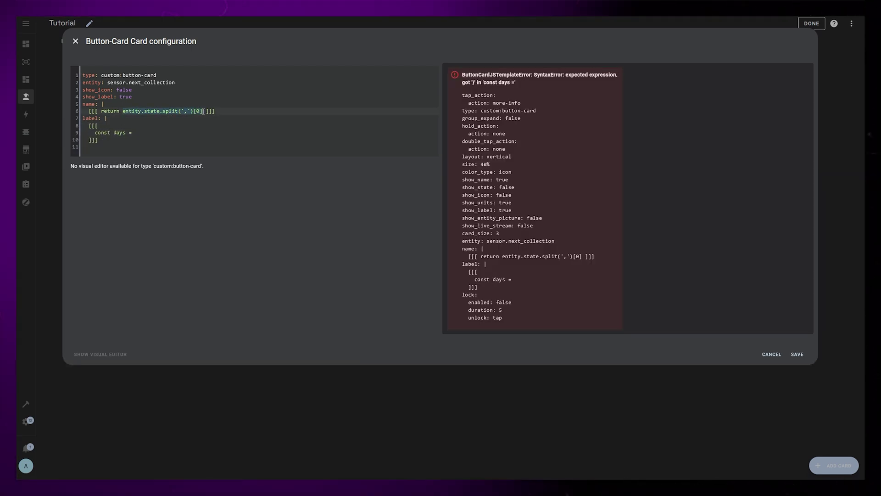
key("ctrl+c")
left_click(138, 132)
key("ctrl+v")
type(";")
- Return 'Unknown time until<br>collection' when days is undefined, null, or NaN
key("Return")
key("Return")
key("Up")
type("if (d)ays == un")
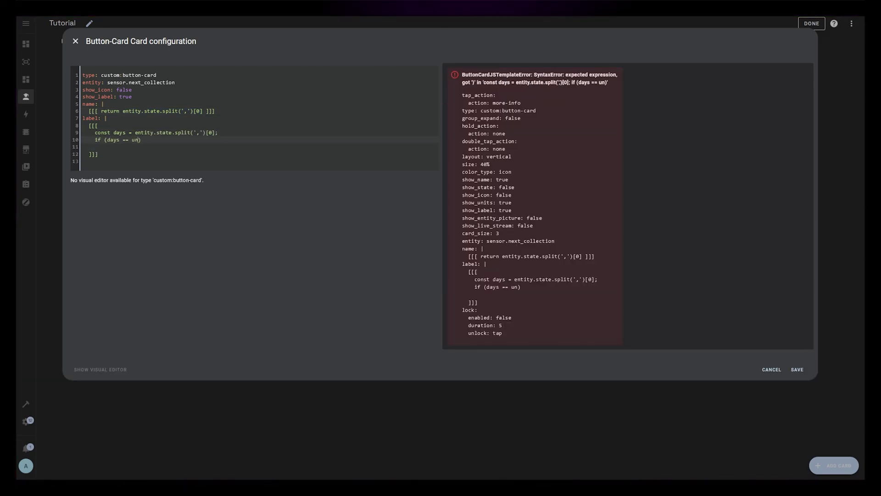
type("defined || days === null || isNaN(")
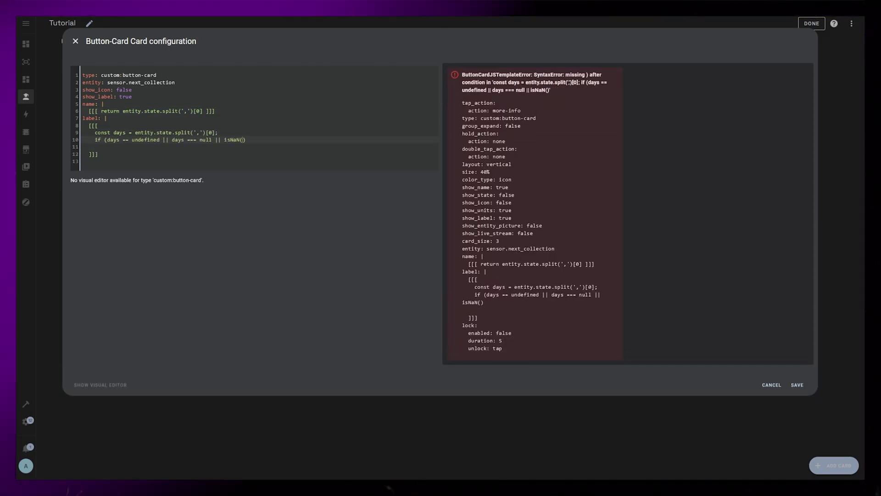
type("days)){}")
key("Down")
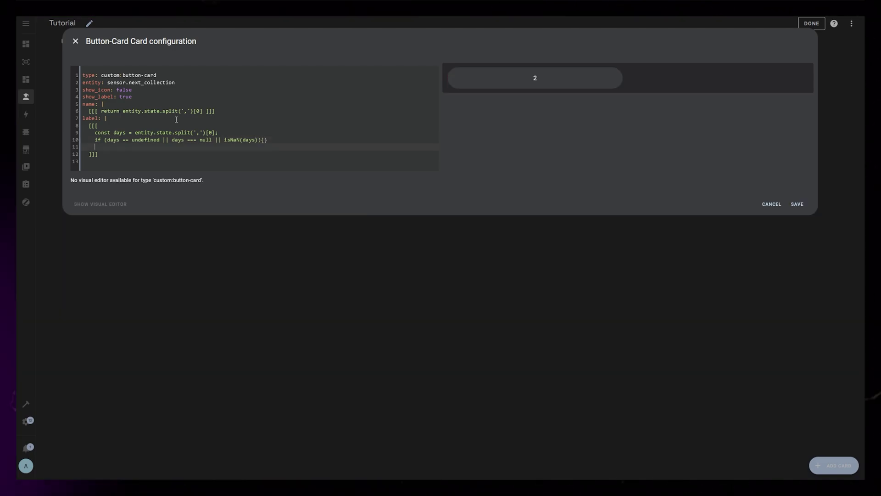
key("Up")
key("End")
key("Left")
key("Return")
type("return 'Unk'")
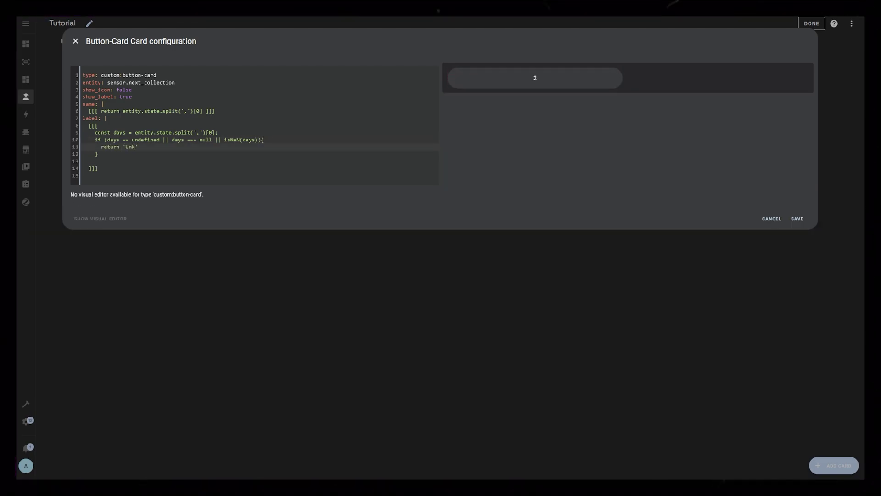
type("nown time until<br>collection")
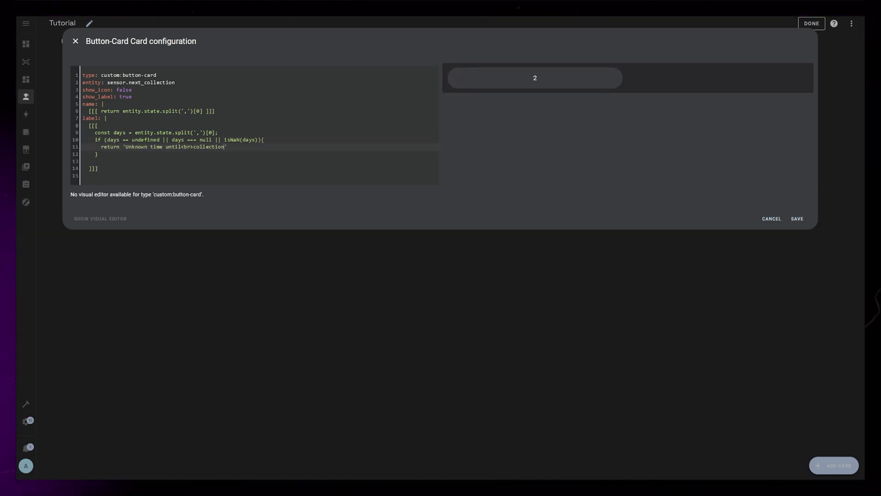
key("Down")
- Add an else-if branch returning 'Collection today' for the zero-day case
type("else if ()")
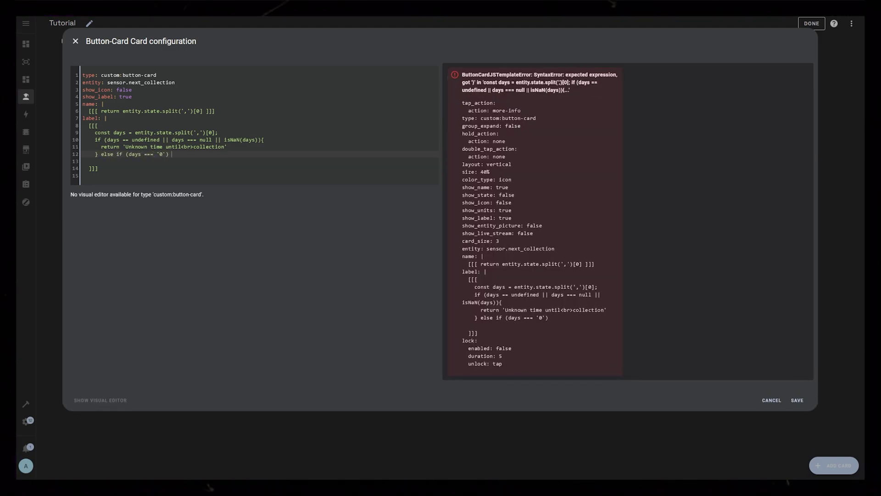
type("{")
key("Return")
type("return 'Collection today'")
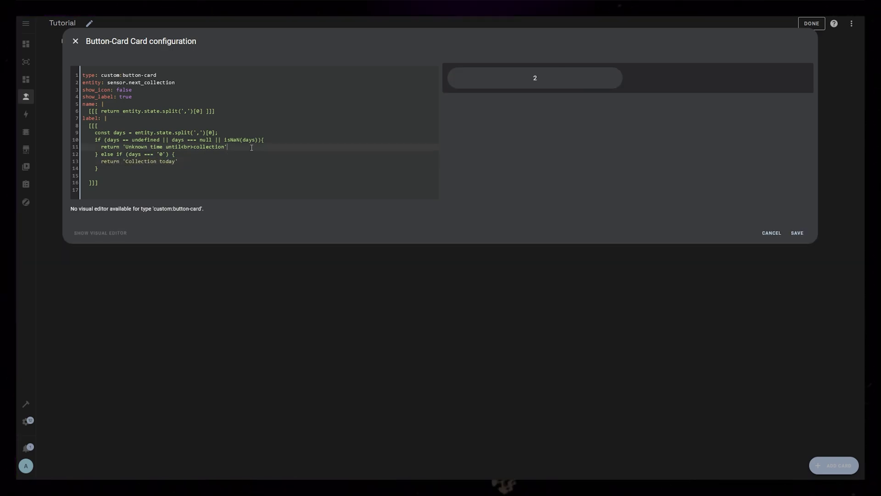
type(";")
left_click(215, 161)
type(";")
key("Down")
key("Tab")
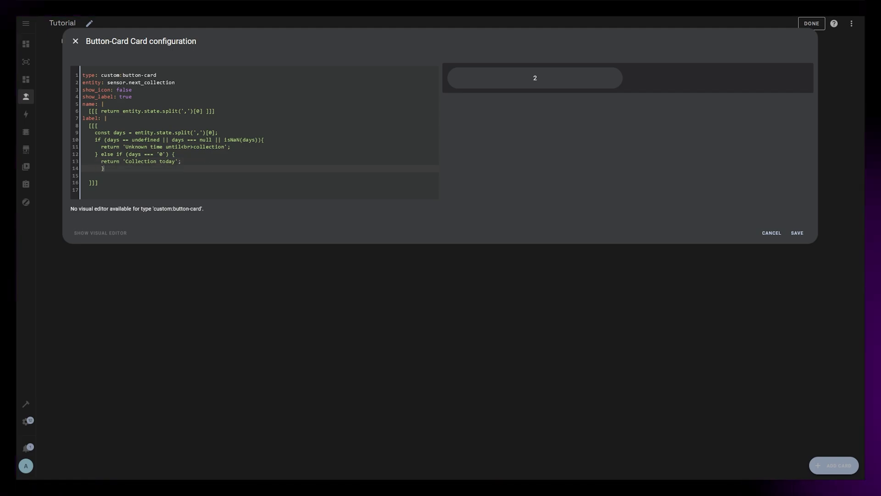
- Return 'Day until<br>collection' when days is '1', otherwise 'Days until<br>collection'
type("e")
key("BackSpace")
type("else ")
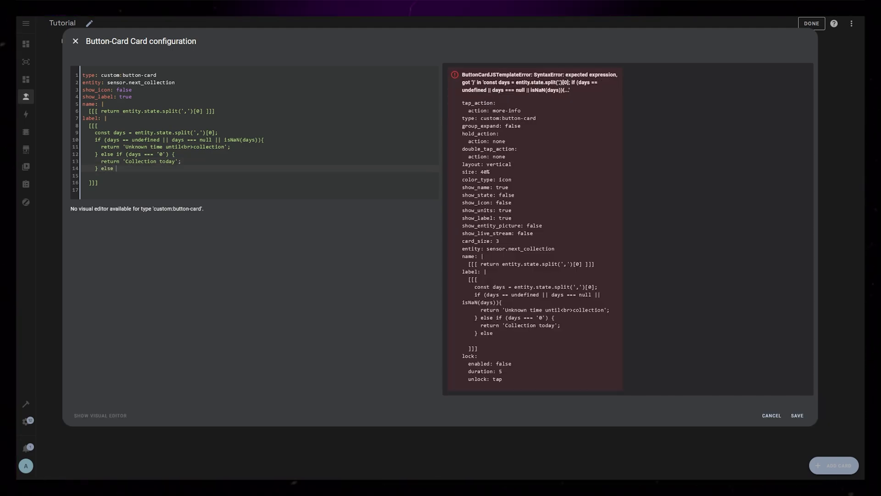
type("if ()days ")
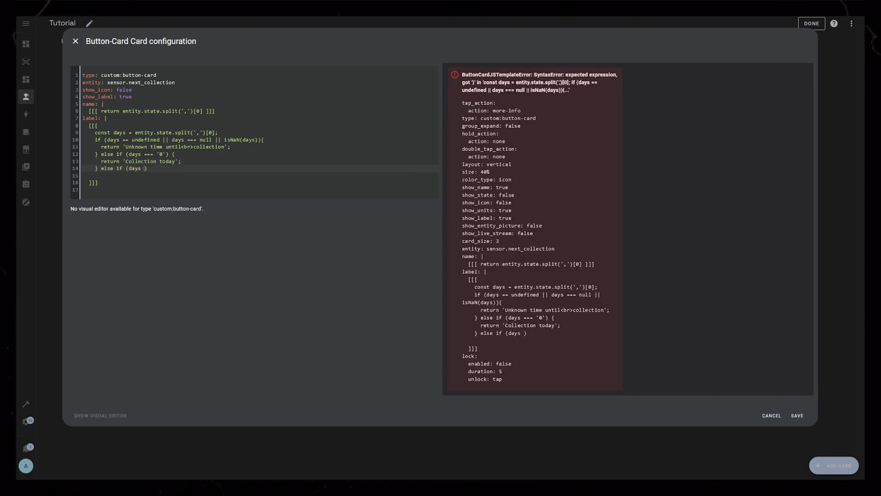
type("=== '1")
type(" {")
key("Return")
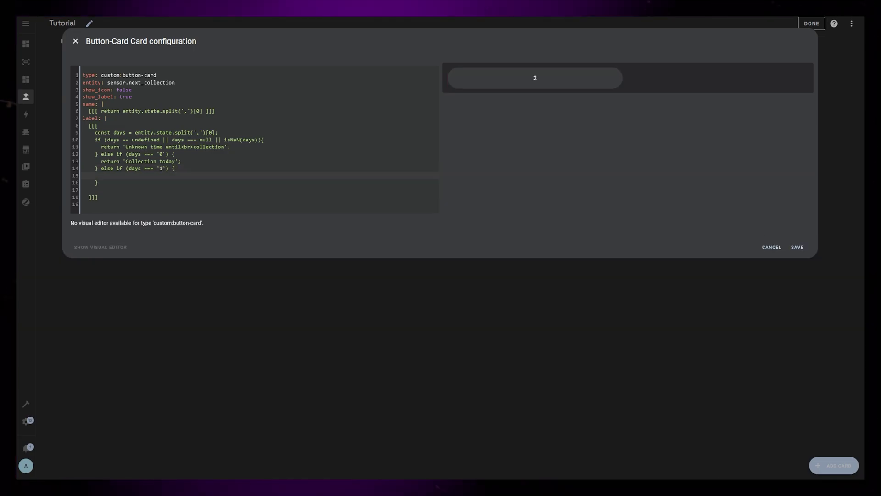
type("return ''Day until")
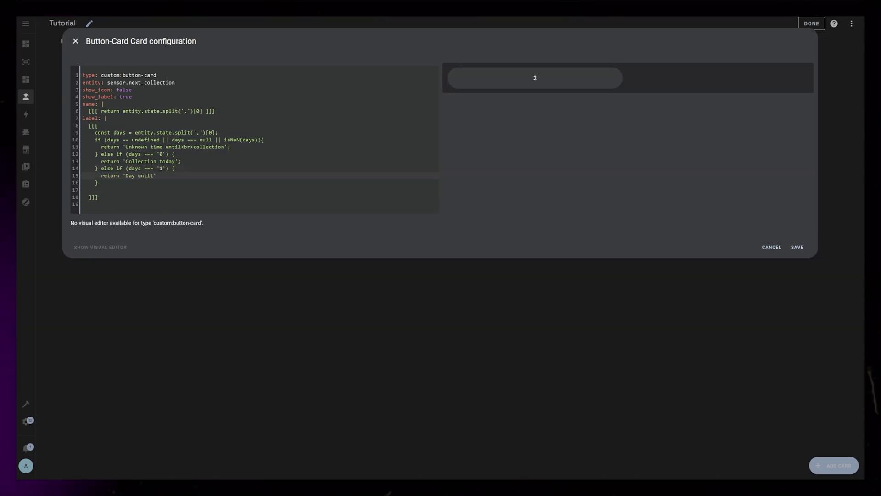
type("<br>collection")
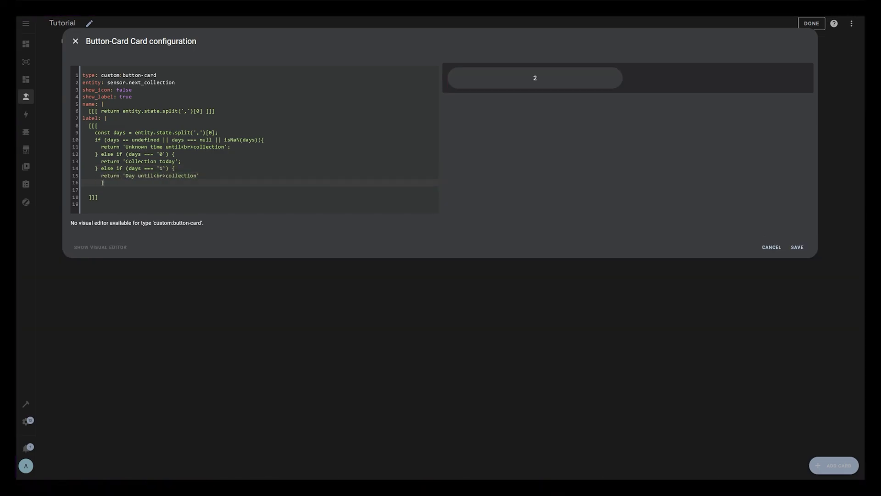
type(" else {")
key("Return")
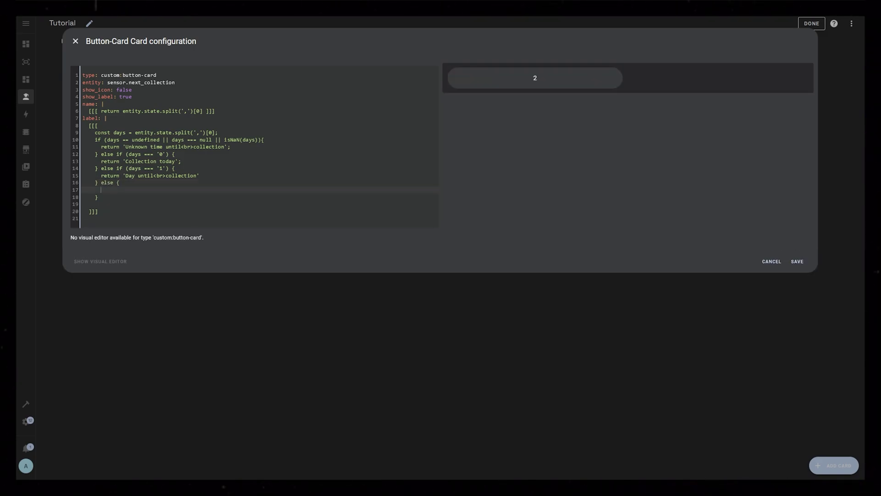
type("return 'Days until<br>collection'")
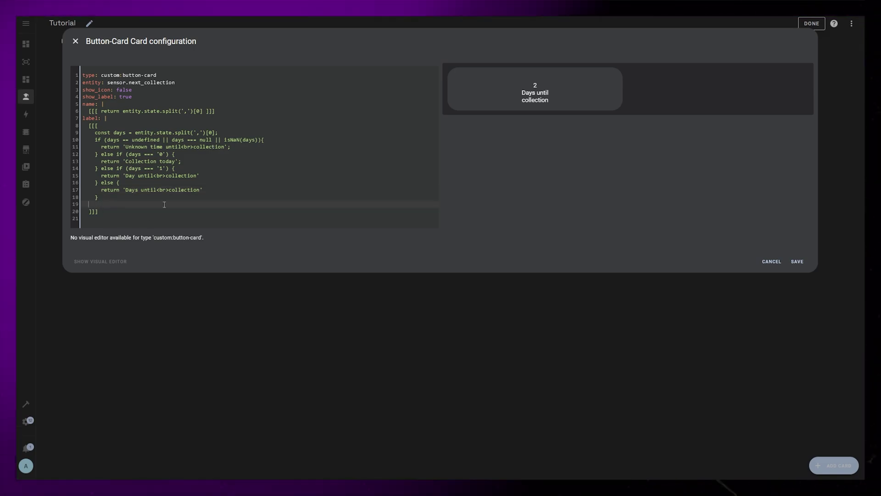
key("BackSpace")
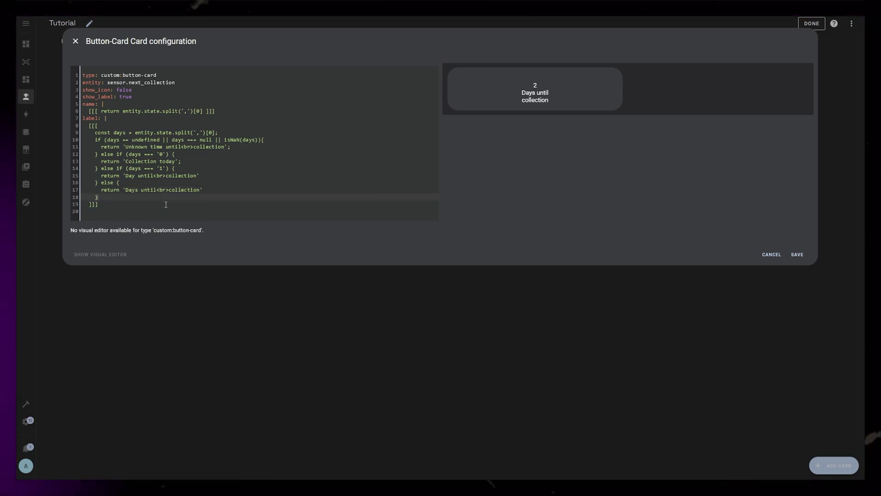
- Add a custom_fields type template returning entity.state.split(',')[1] to show the garbage type
left_click(115, 207)
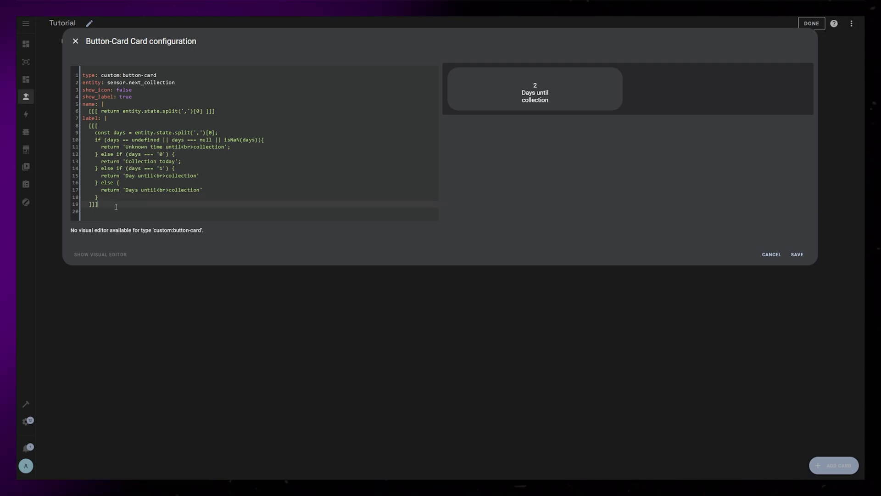
key("Return")
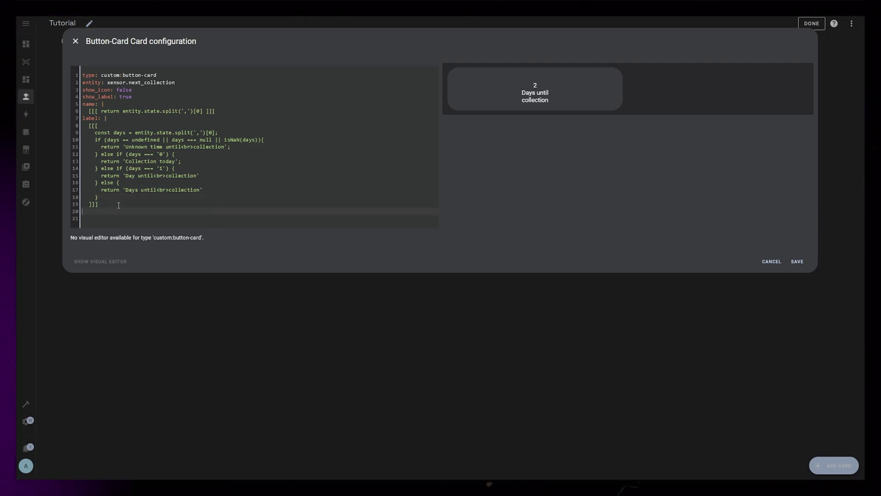
type("custom_fie")
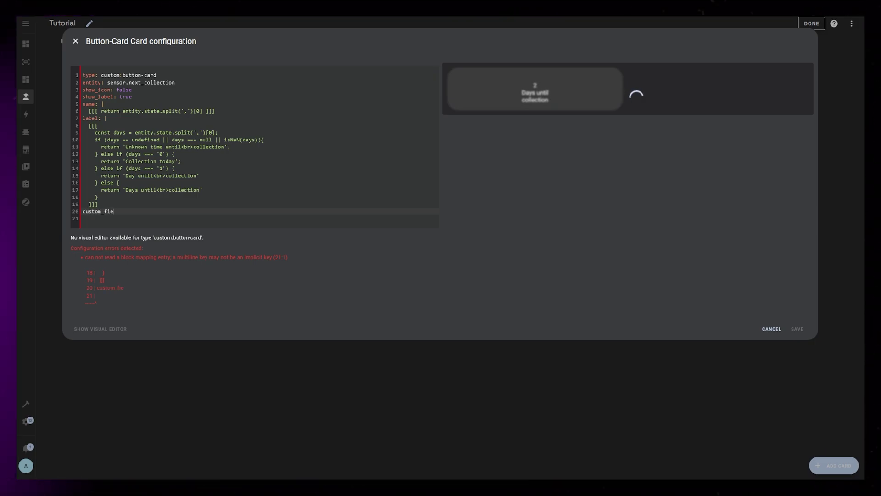
type("lds")
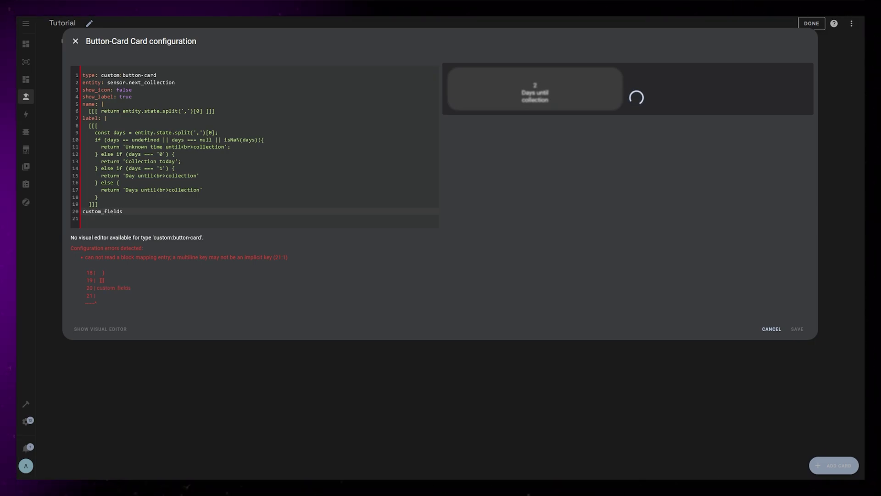
type(":")
key("Return")
type("type:")
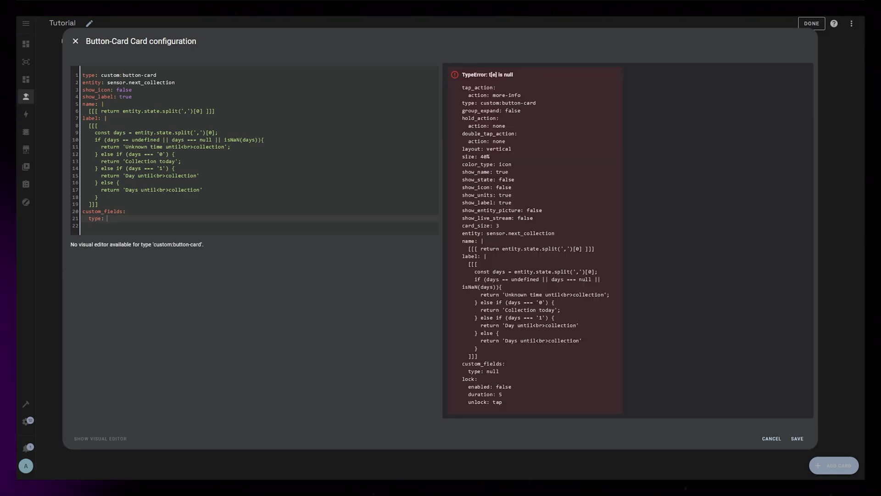
type(" |")
key("Return")
type("[[[")
type(" return")
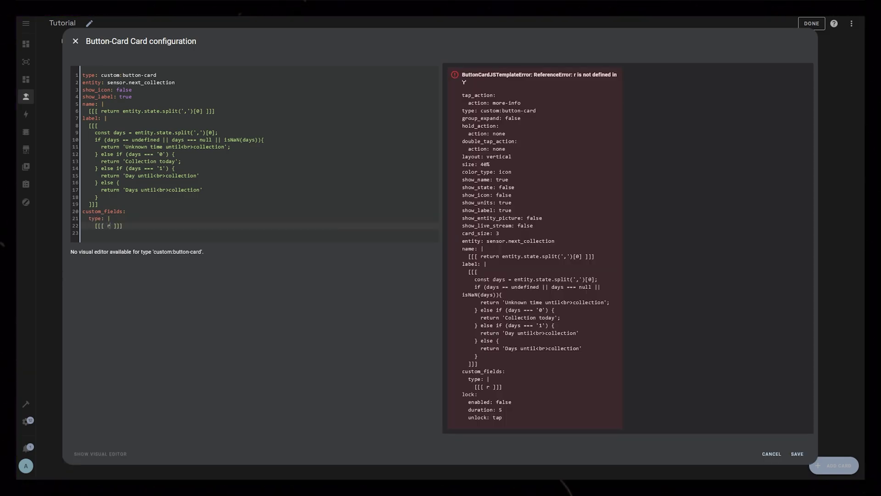
left_click_drag(203, 111, 123, 110)
key("ctrl+c")
left_click(129, 225)
key("ctrl+v")
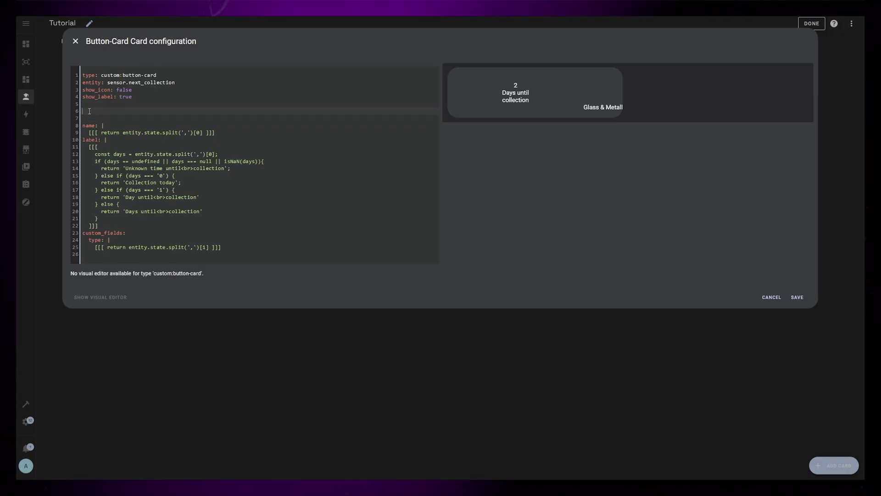
- Add style sections for card, label and the custom_fields type entry
type("card:")
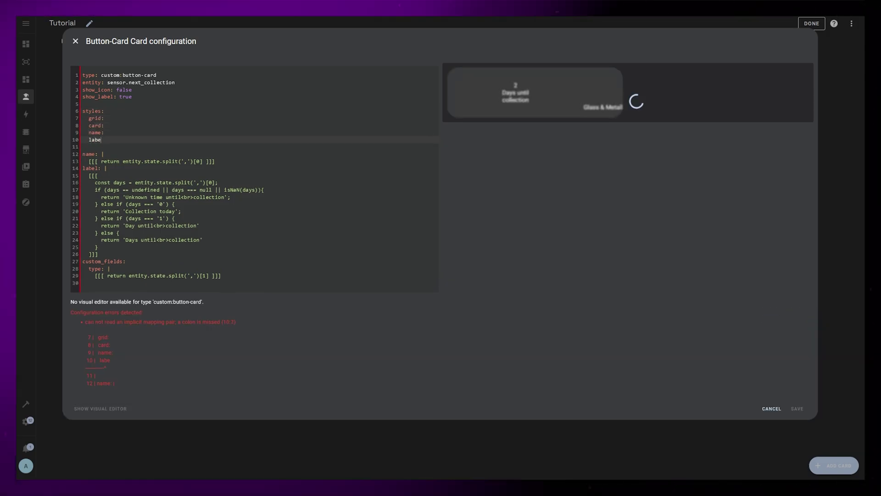
key("Down")
key("Down")
type("label:")
key("Return")
type("custom_fields:")
key("Return")
type("type:")
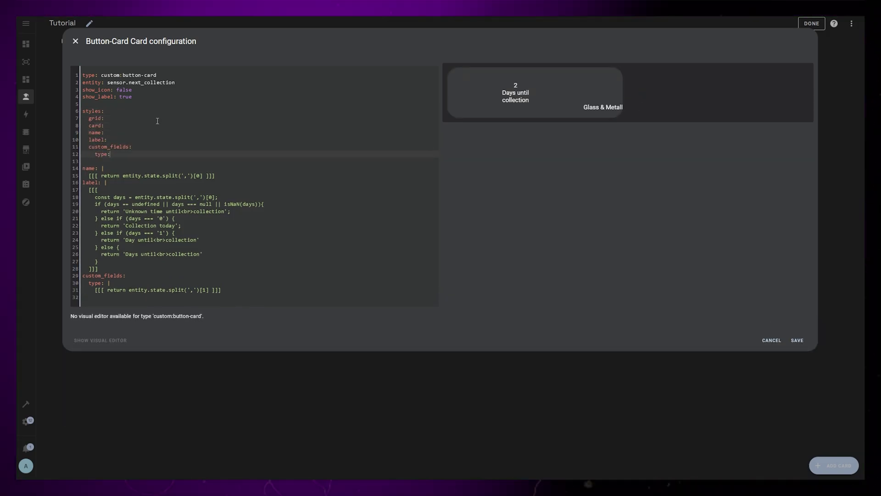
- Define grid areas "n l"/"n type", columns 40% 1fr and rows 30% 1fr
left_click(155, 116)
key("Return")
type("- grid-template-areas: '\"n l\" \"n type")
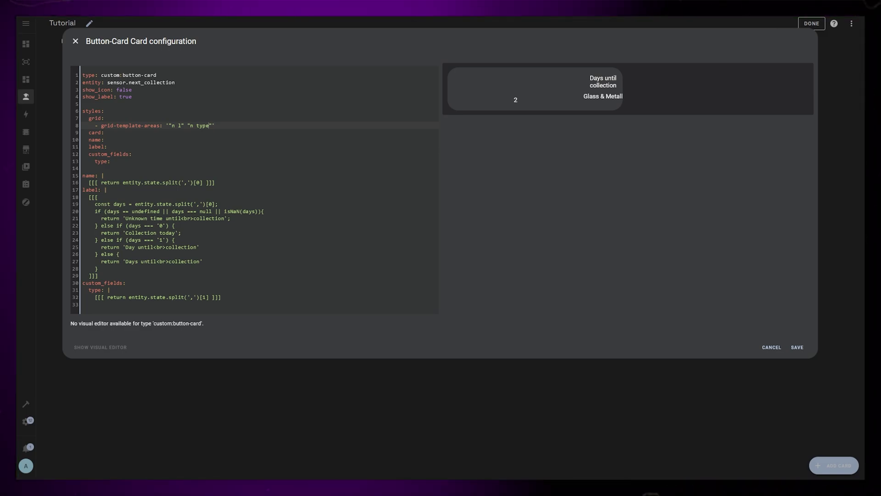
key("Return")
type("- gri")
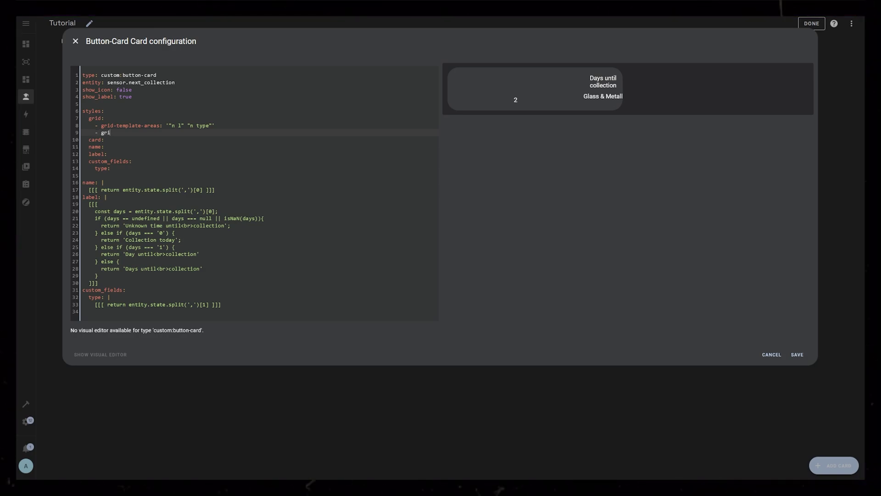
type("d-template-columns: 40% 1fr")
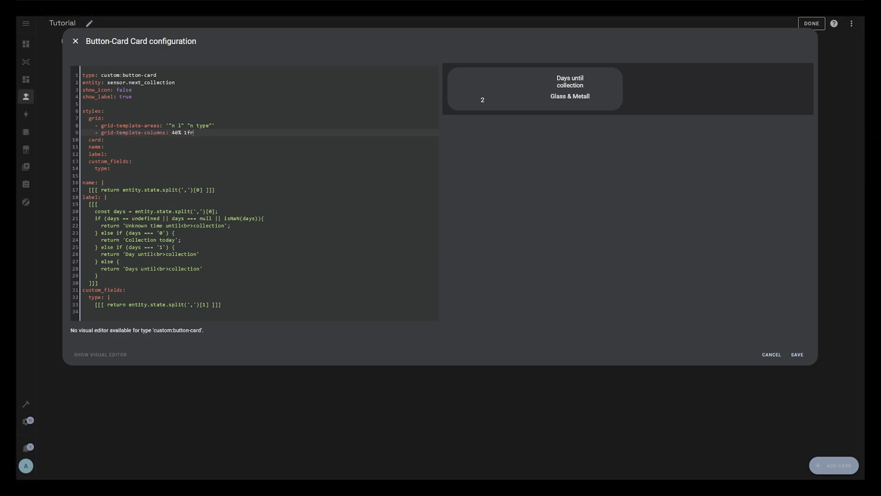
key("Return")
type("- grid-template-")
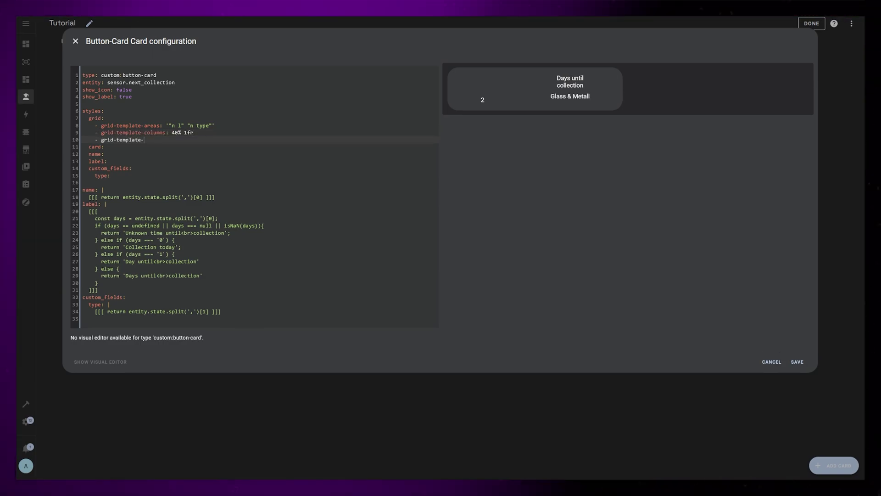
type("rows: 30% 1fr")
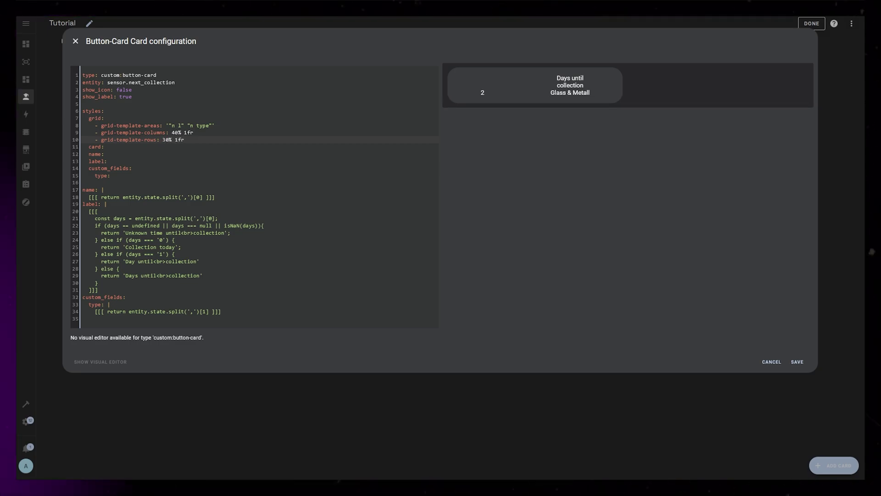
- Give the card style margin: 0, dropping the trial background line
key("Down")
key("Return")
type("- margin")
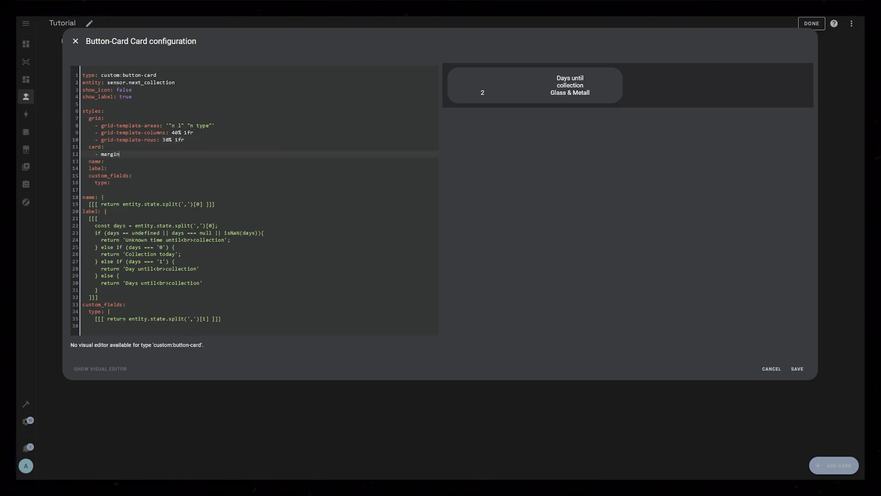
type(": 0")
key("Return")
type("- background: none")
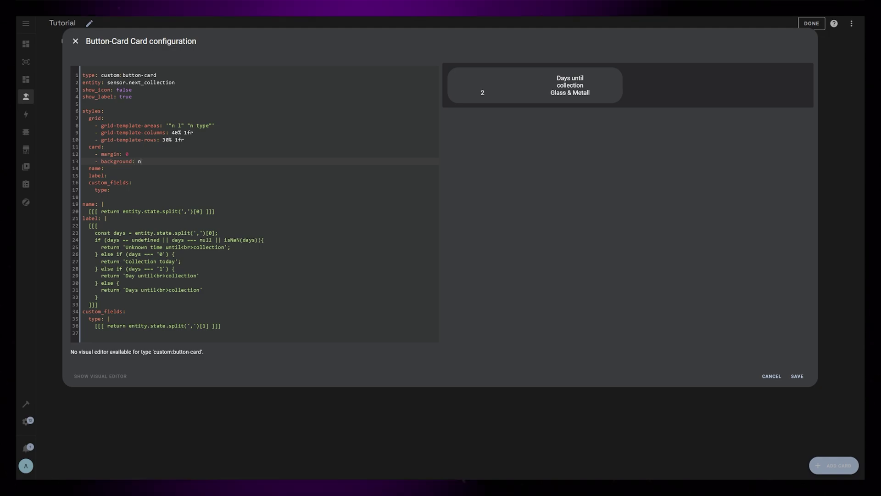
key("BackSpace")
key("BackSpace")
key("BackSpace")
key("BackSpace")
key("Return")
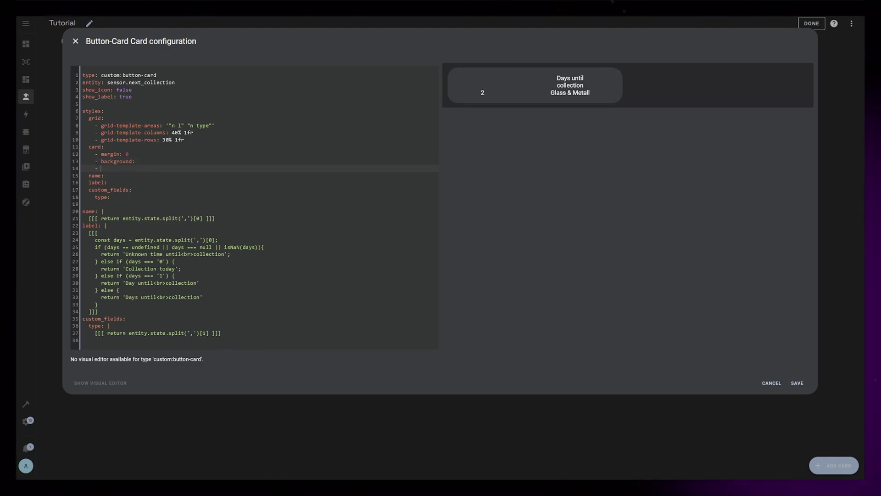
key("BackSpace")
key("BackSpace")
key("BackSpace")
left_click(128, 167)
key("Return")
- Style the day count with font-size 70px, font-weight 800 and justify-self center
type("-")
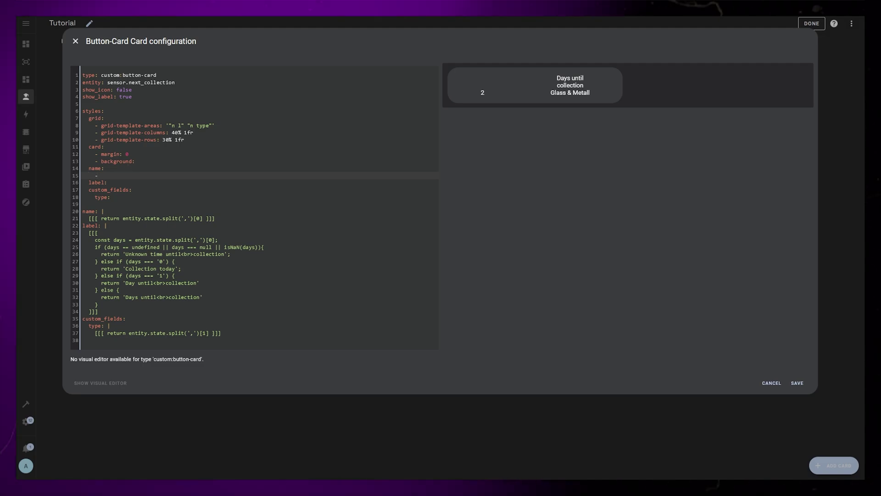
type(" font-size: ")
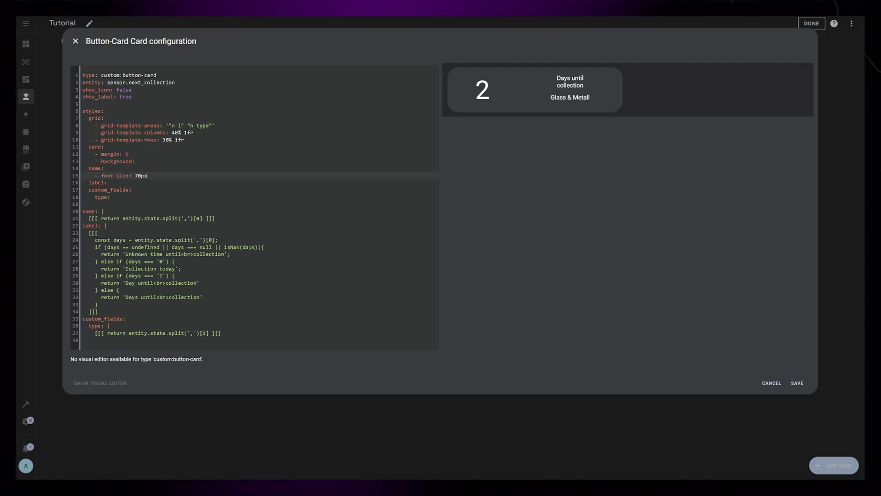
type("70px")
key("Return")
type("eight: 800")
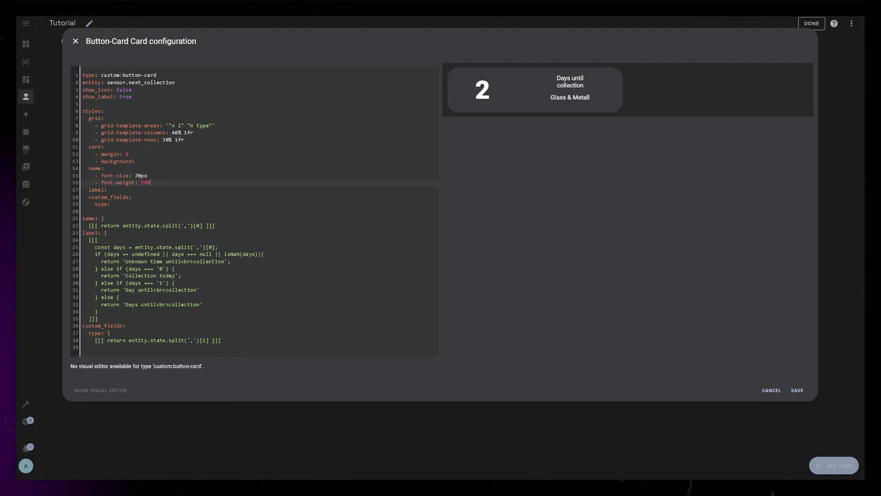
key("Return")
type("- justify-self: center")
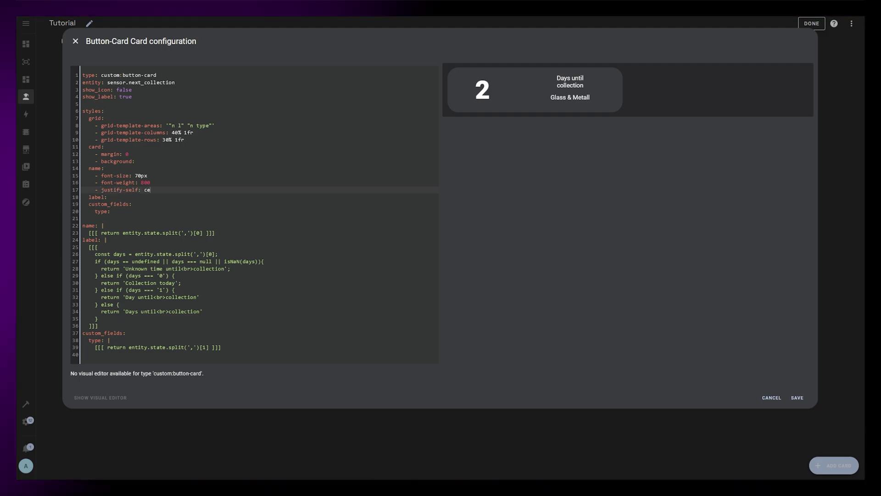
key("Return")
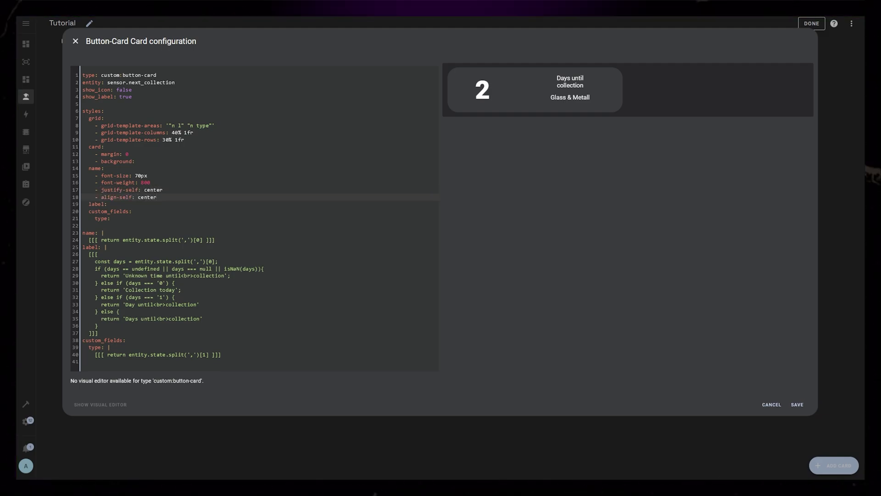
- Style the label: justify-self start, 22px, font-weight 500, text-align left
left_click(153, 204)
key("Return")
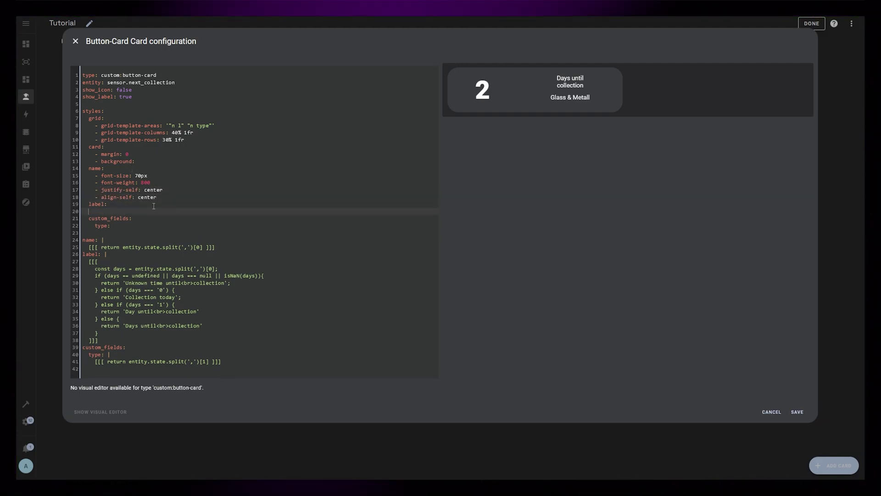
type("- justify")
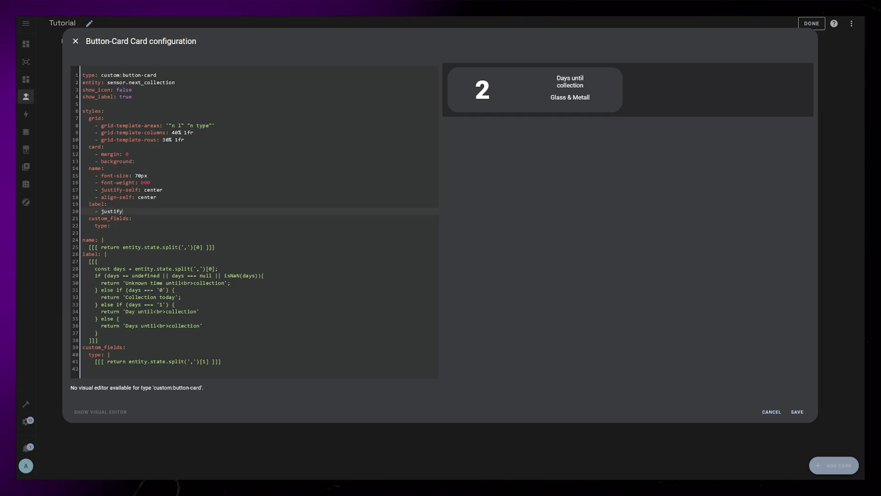
type("-self: start")
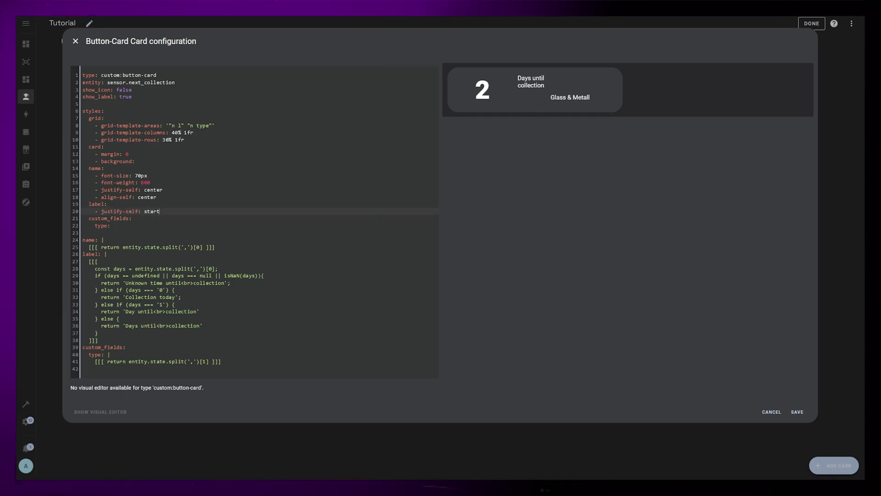
key("Return")
type("- font-s")
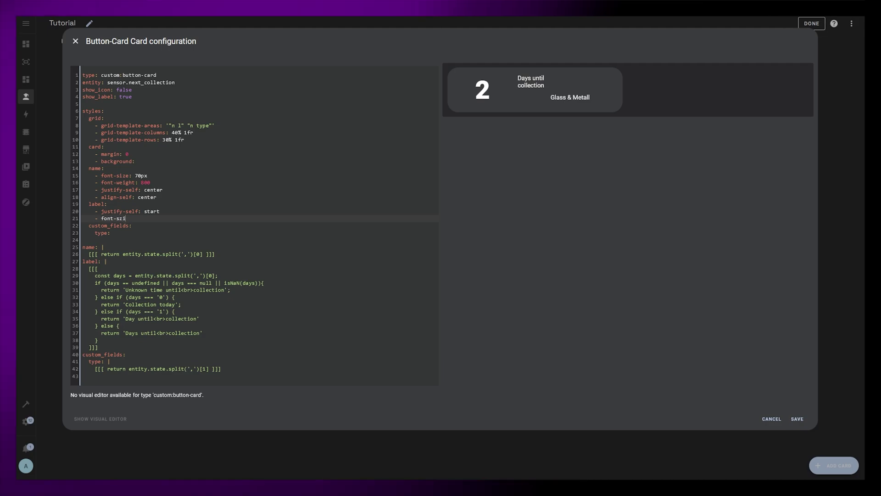
type("ize: 22px")
key("Return")
type("-")
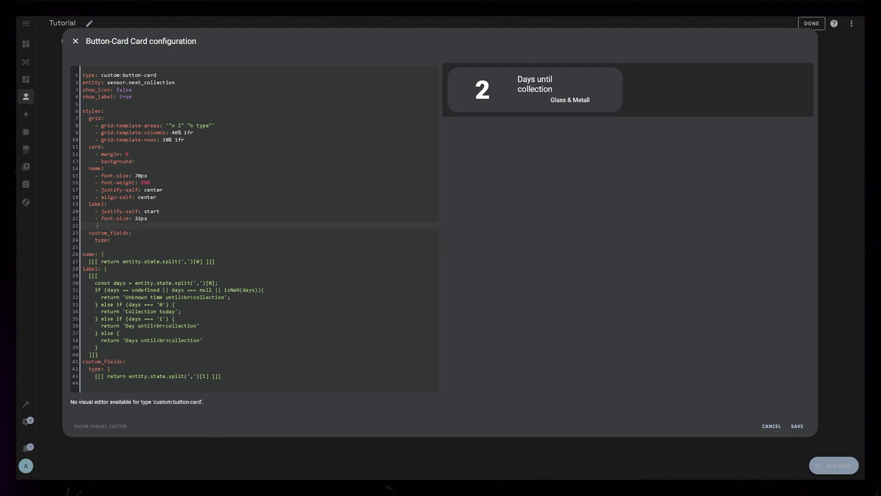
type(" font-weight: 500")
key("Return")
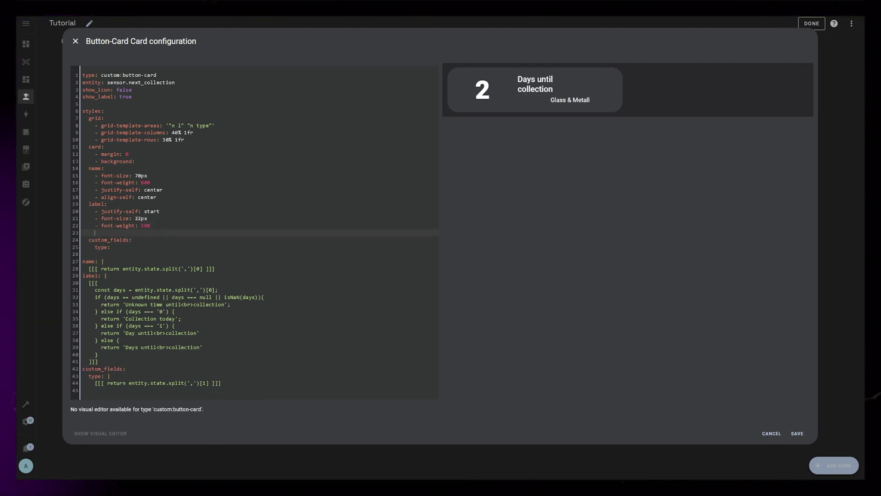
type("- text")
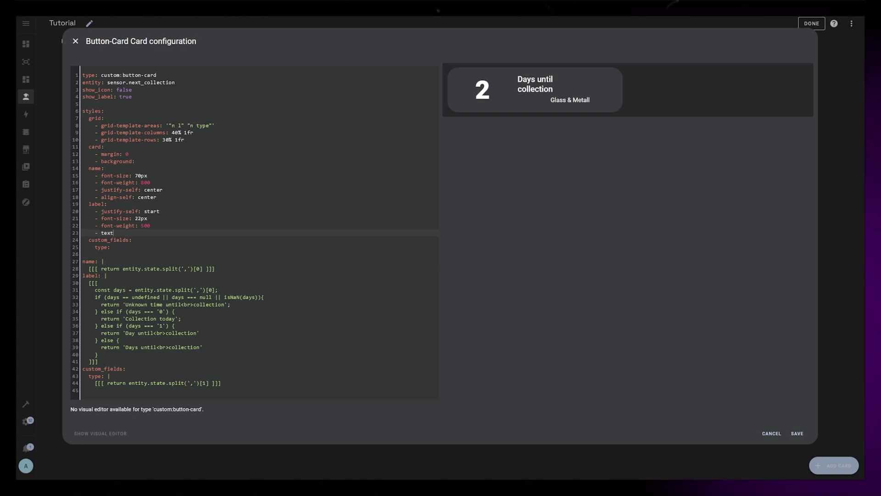
type("-align: left")
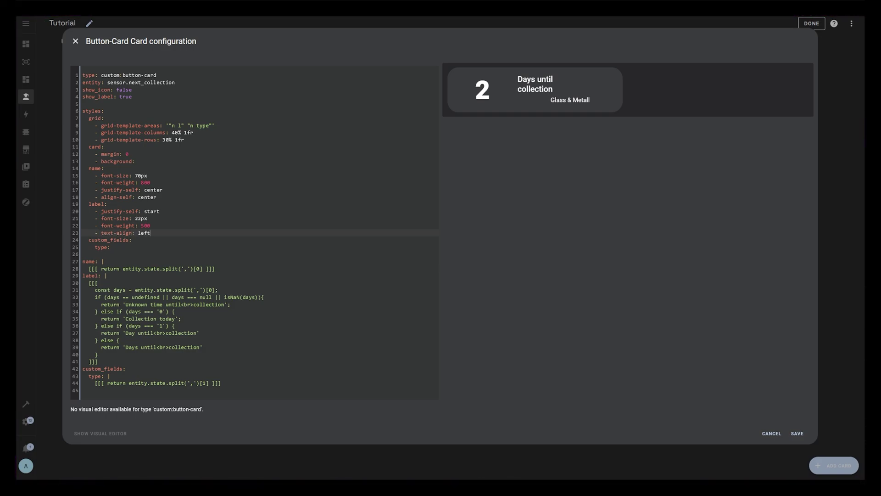
- Style the type 14px, weight 500, start-aligned with 20px top padding; add 'garbage' to the plural label
left_click(110, 247)
key("Return")
type("- fon")
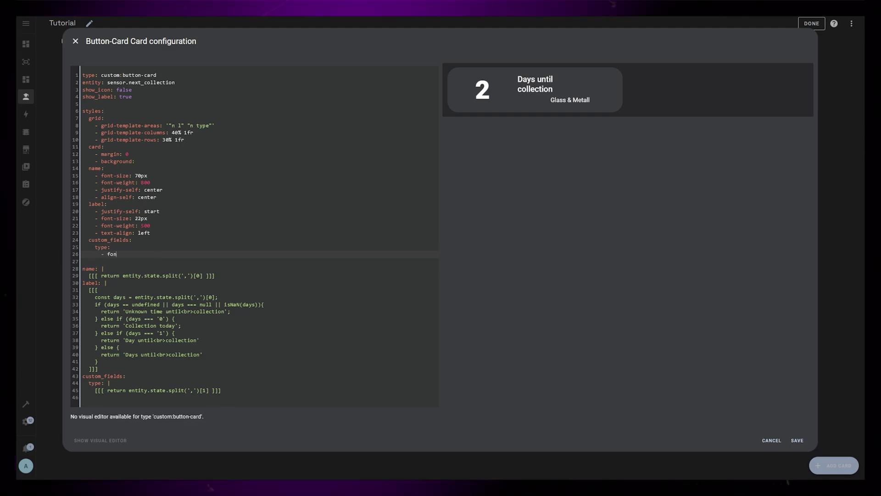
type("t-size: 14px")
key("Return")
type("- font-weight: 500")
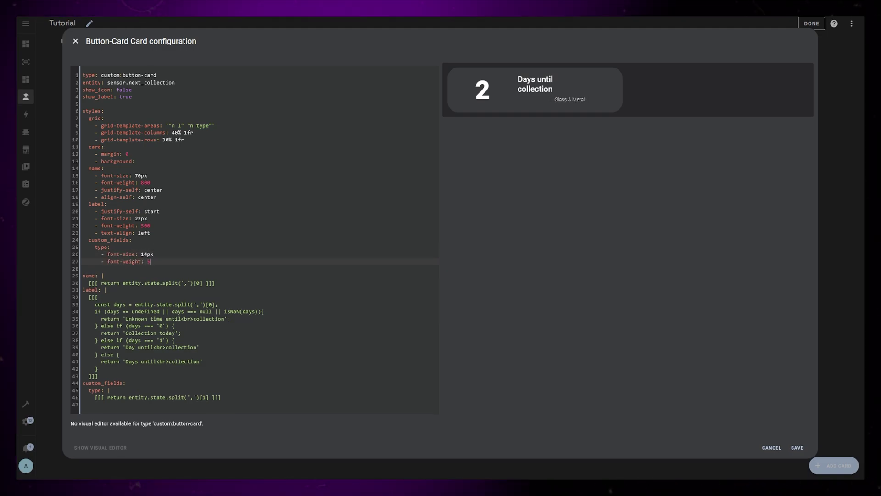
key("Return")
type("- justify-self: star")
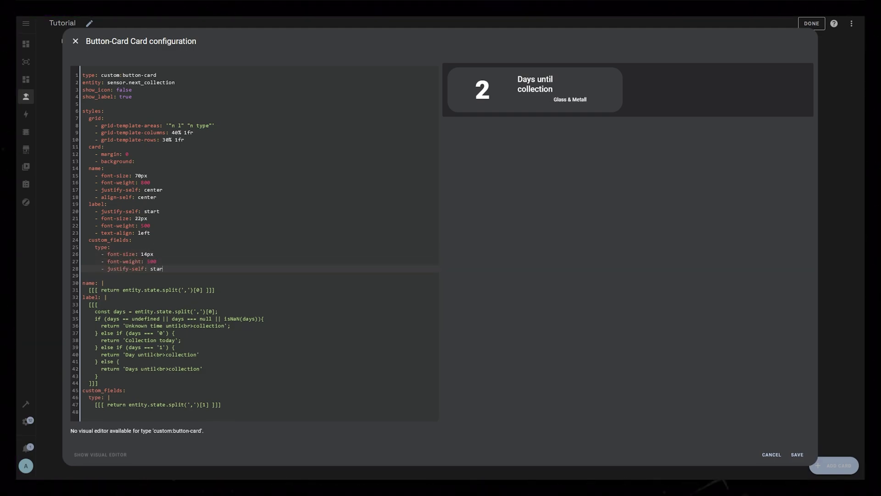
type("t")
key("Return")
type("- padding-top: 20px")
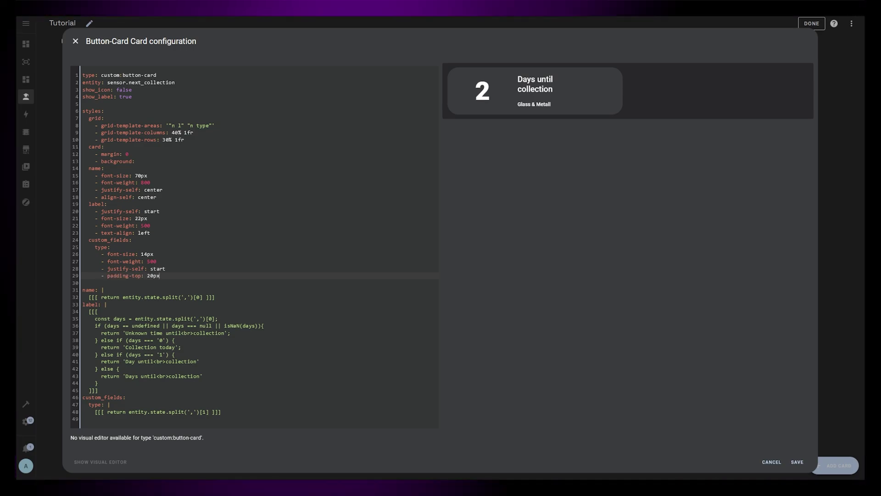
left_click(168, 375)
type("garbage")
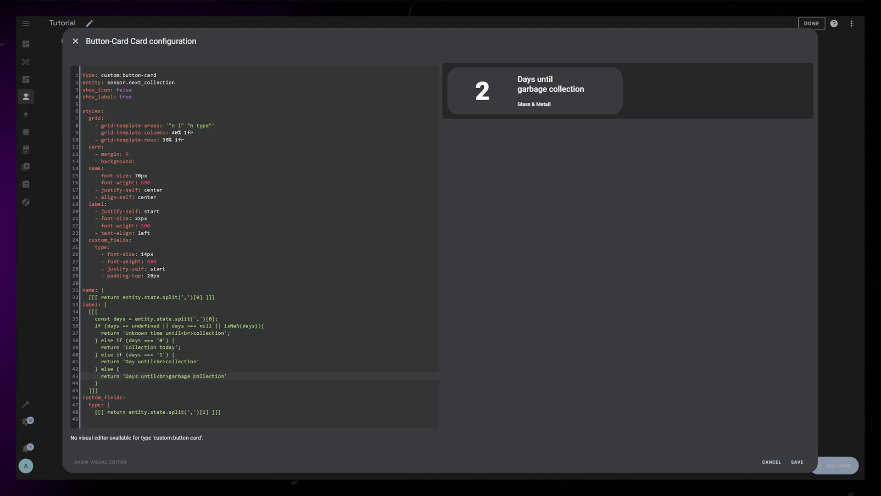